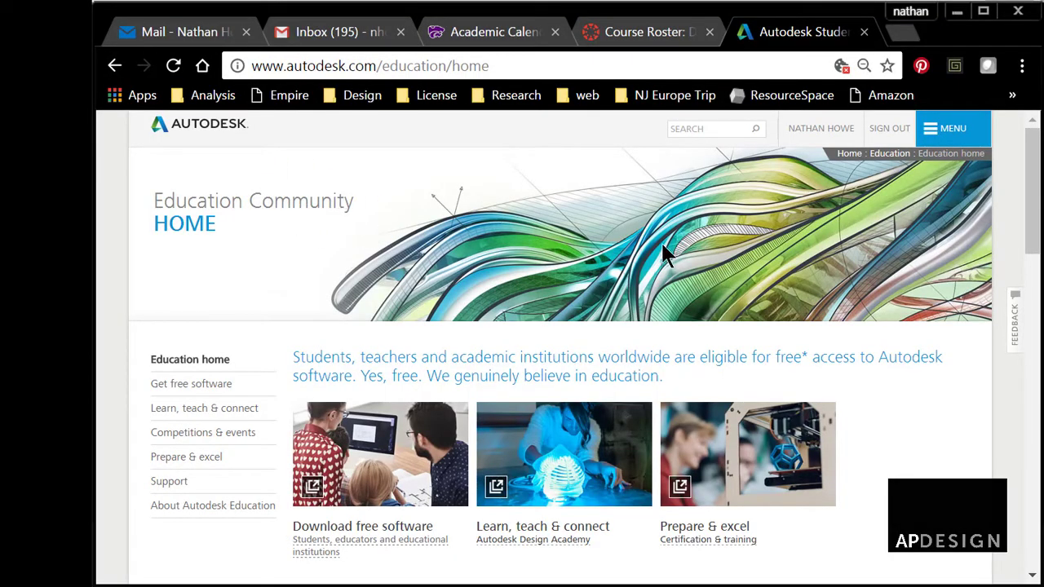
Browse the free software section of the Autodesk Education site and open its list of all products.
scroll(735, 269, down, 3)
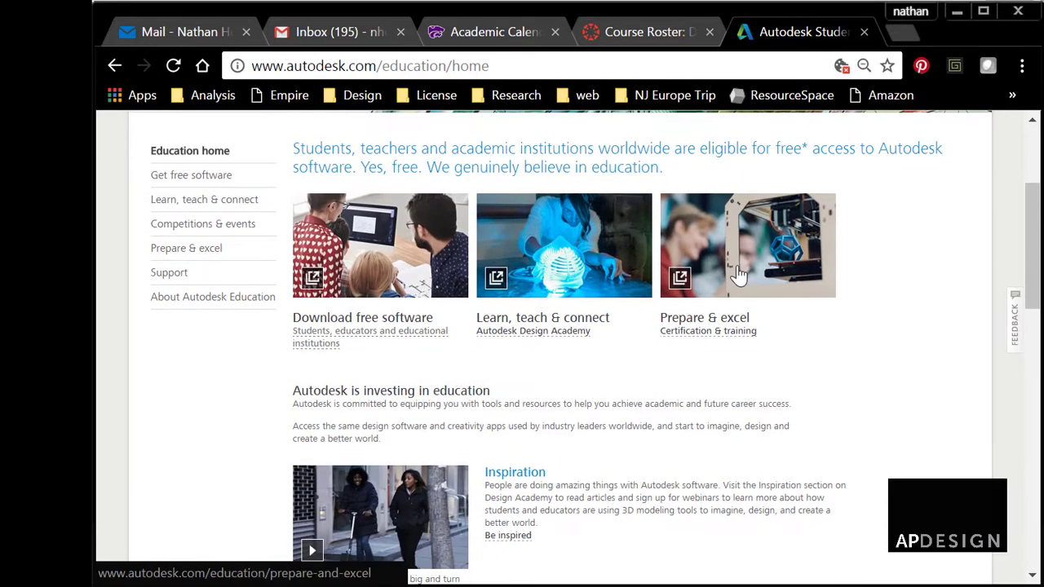
click(338, 337)
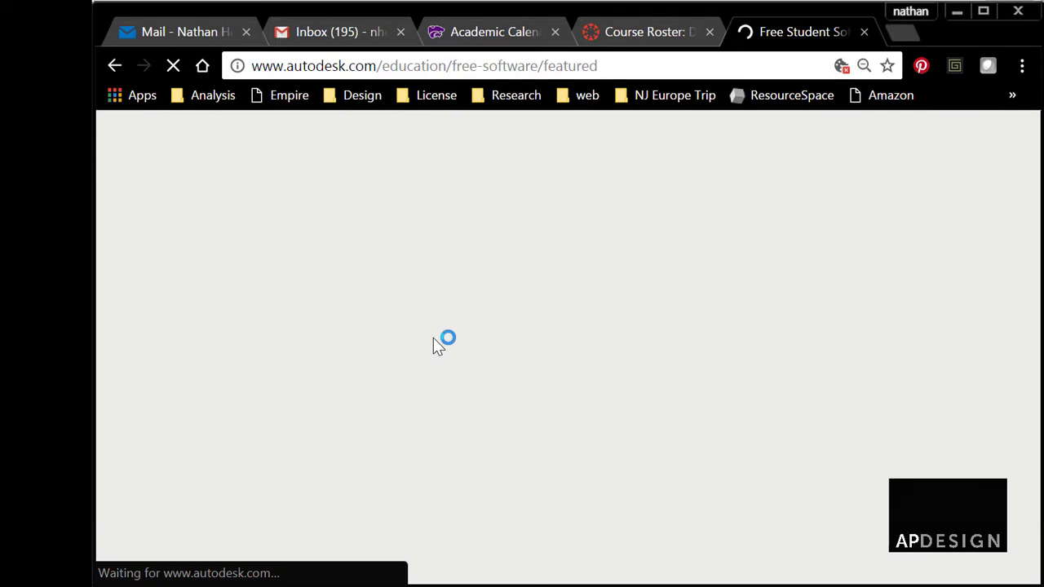
scroll(433, 338, down, 3)
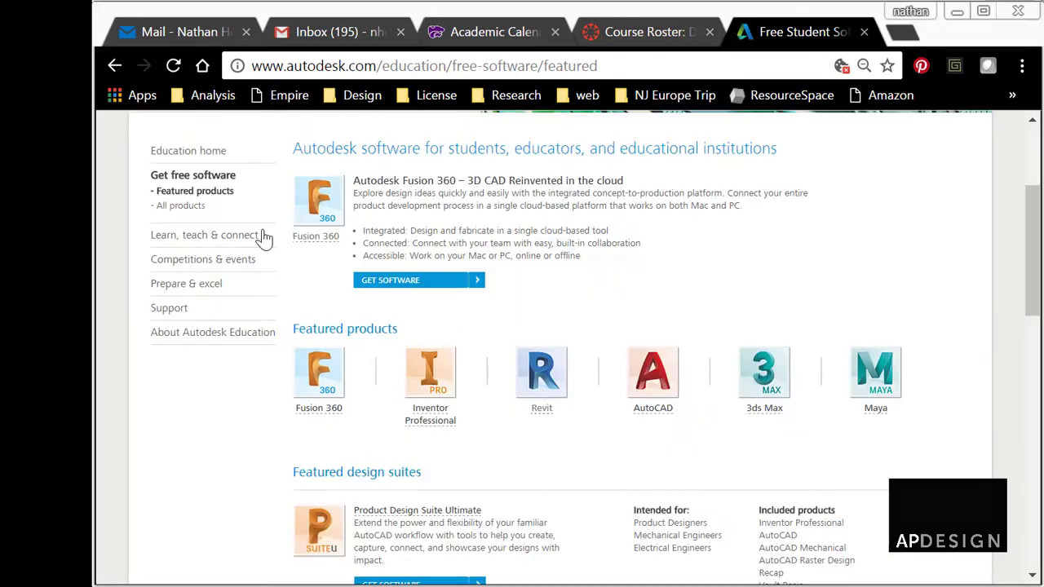
click(189, 209)
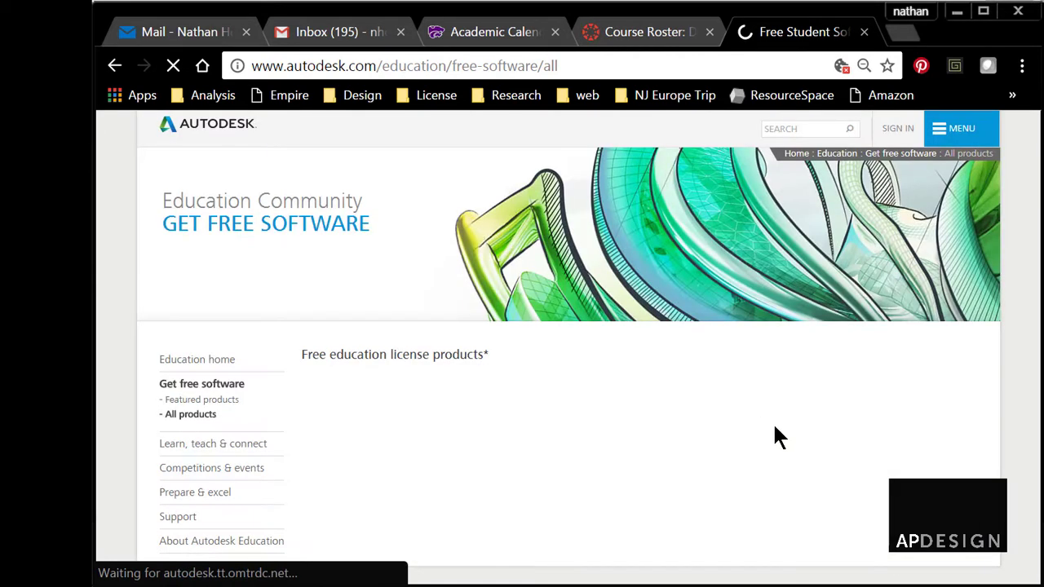
scroll(719, 396, down, 2)
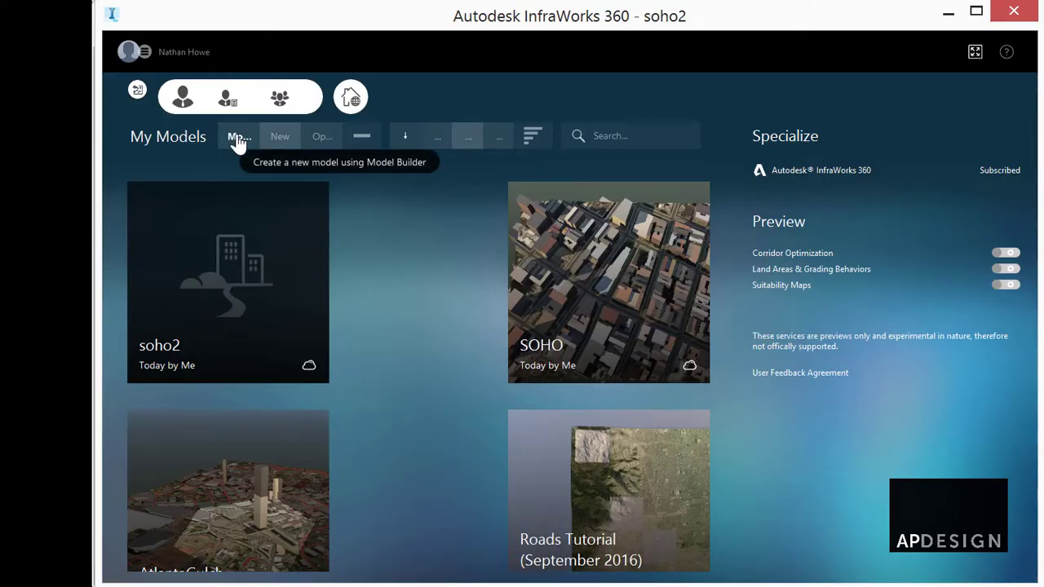
Switch to InfraWorks 360, start a new model with Model Builder and search the map for "soho nyc".
click(237, 140)
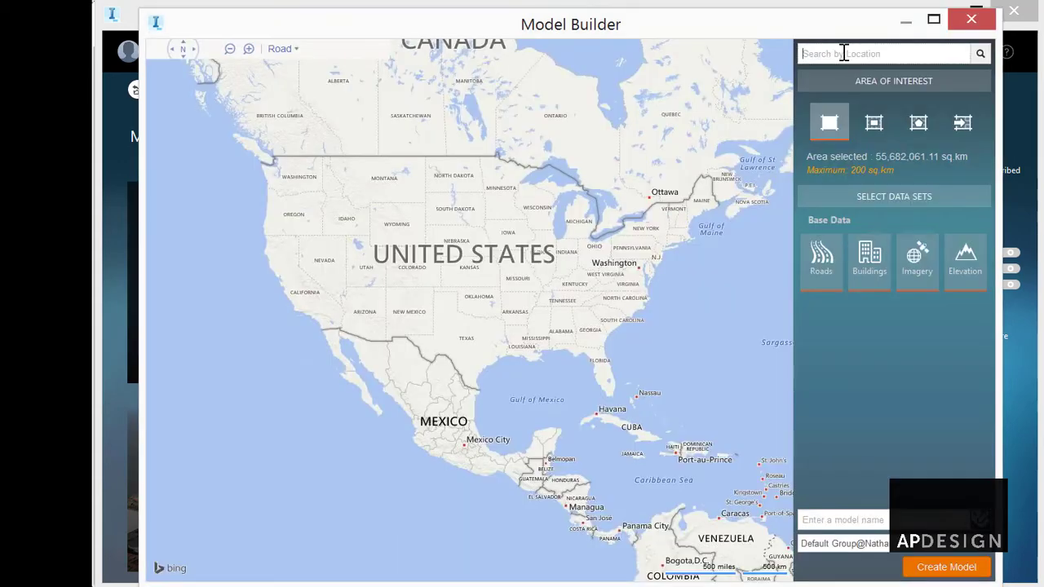
click(844, 53)
text(soho nyc)
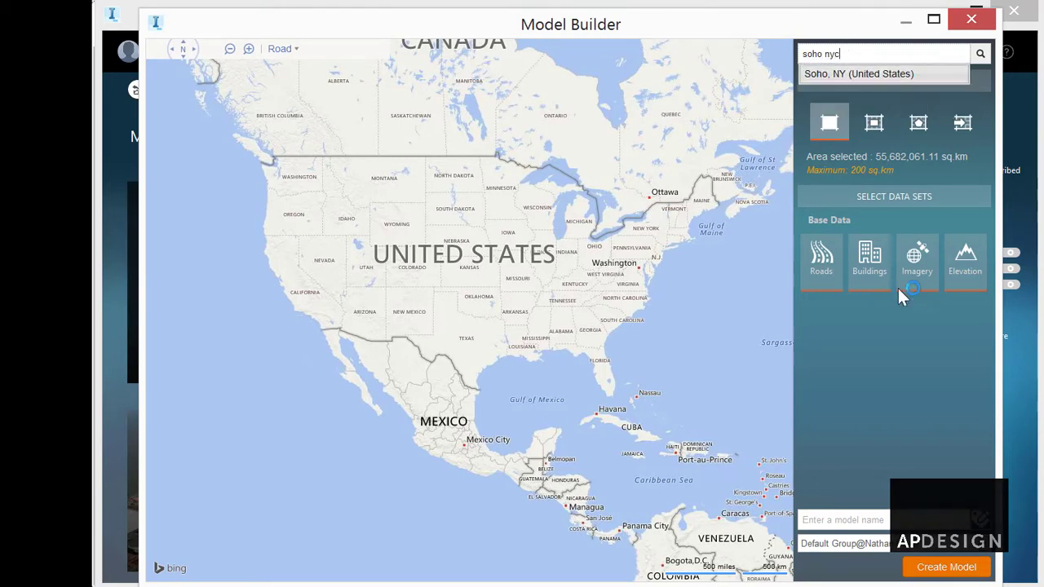
key(Return)
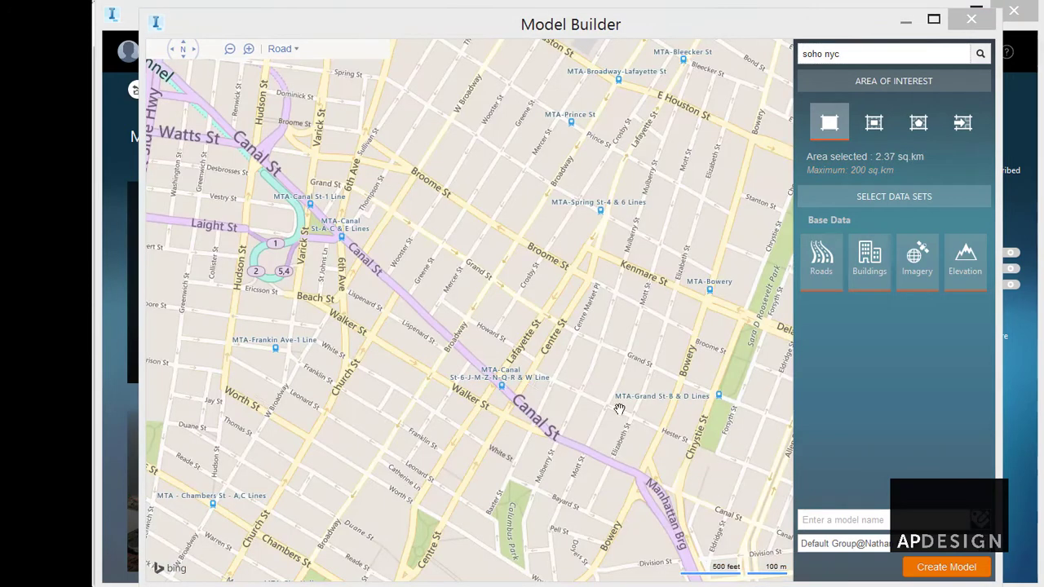
Outline a polygon area of interest of about 0.04 sq km bounded by Broome St, Crosby St, Howard St and Centre St.
drag(543, 306, 504, 377)
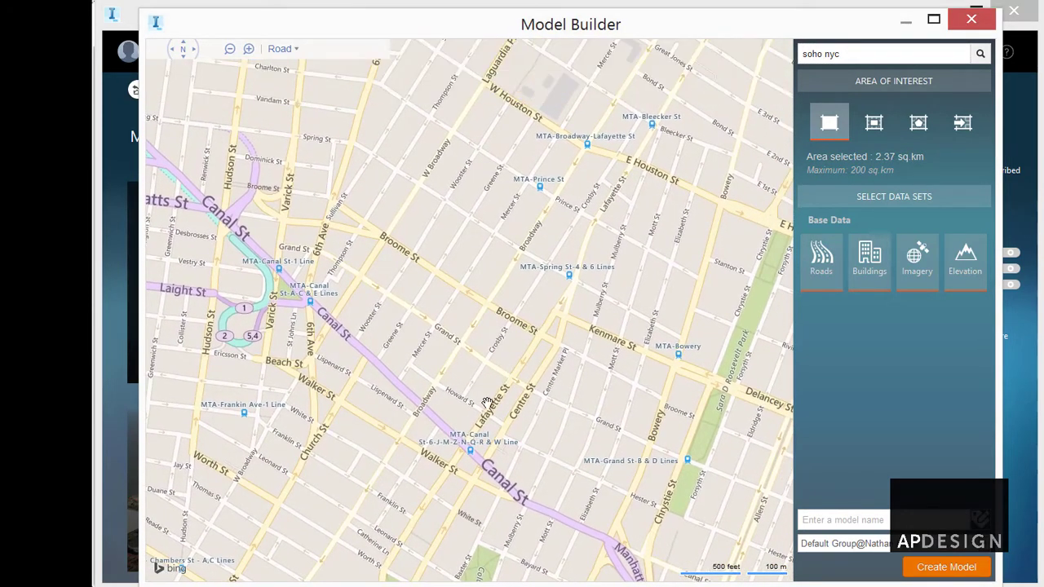
scroll(514, 388, up, 2)
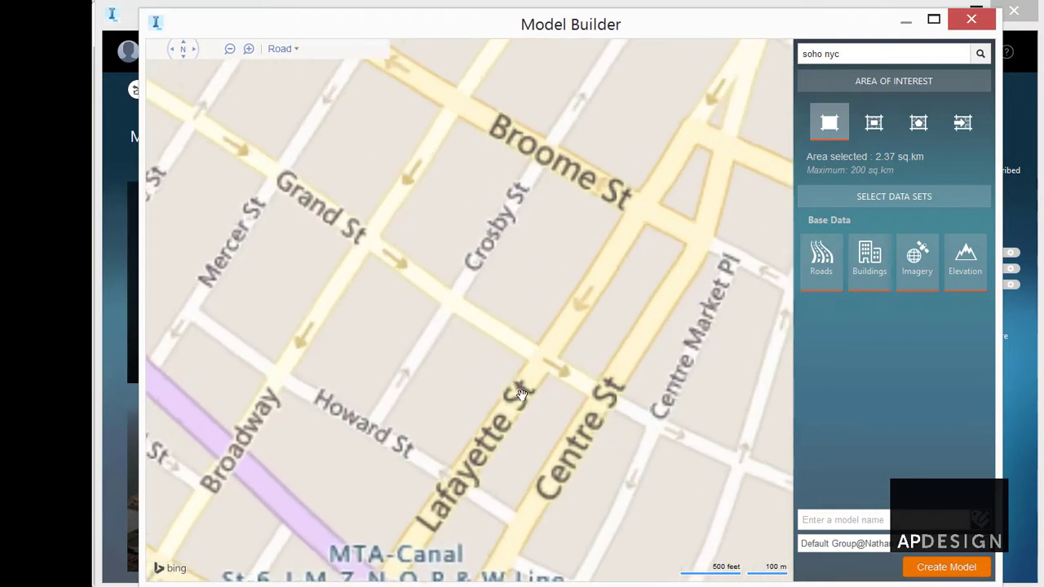
scroll(522, 392, down, 2)
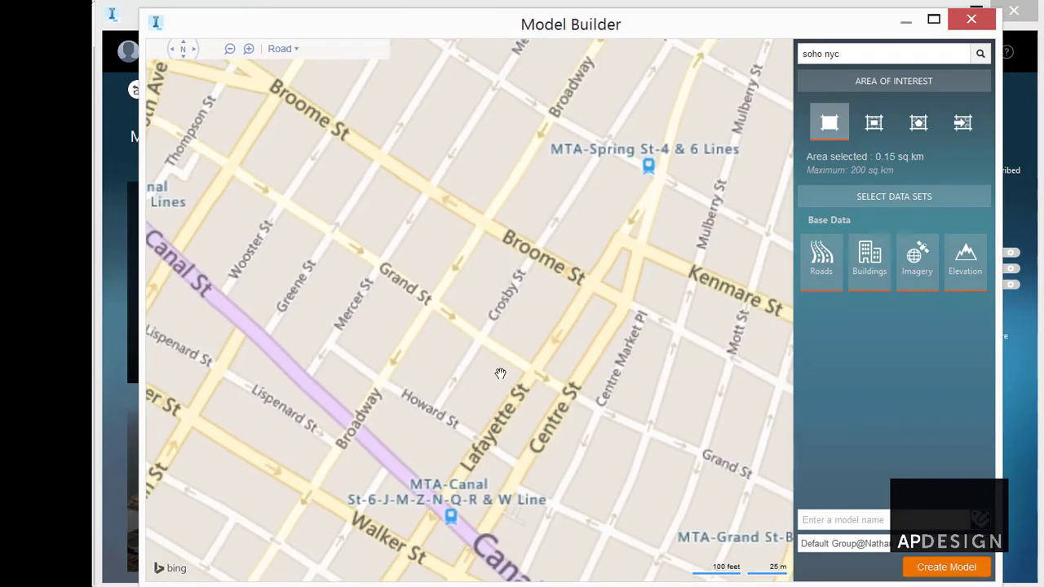
drag(504, 374, 465, 335)
scroll(463, 335, down, 1)
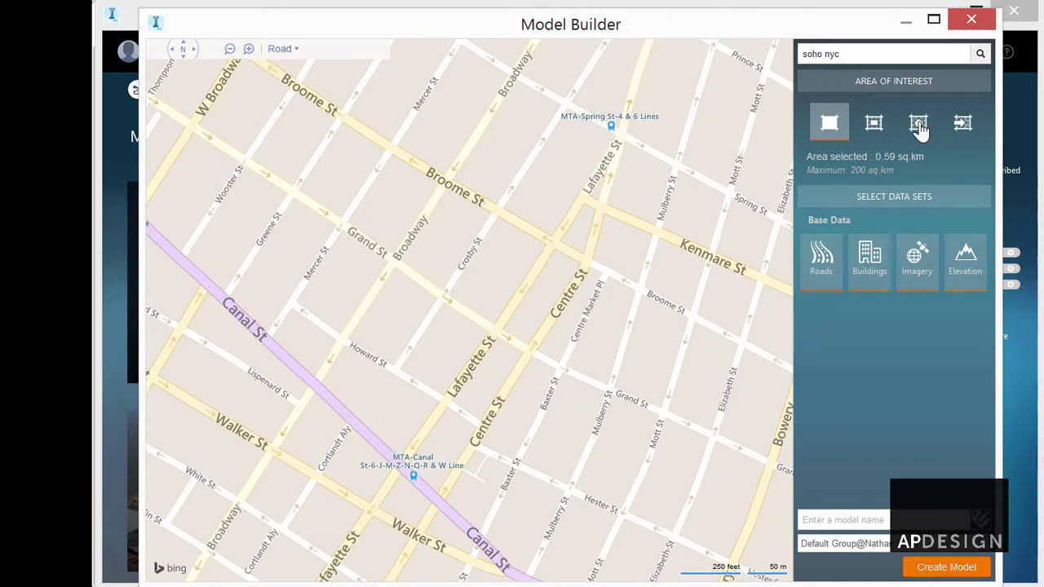
click(919, 128)
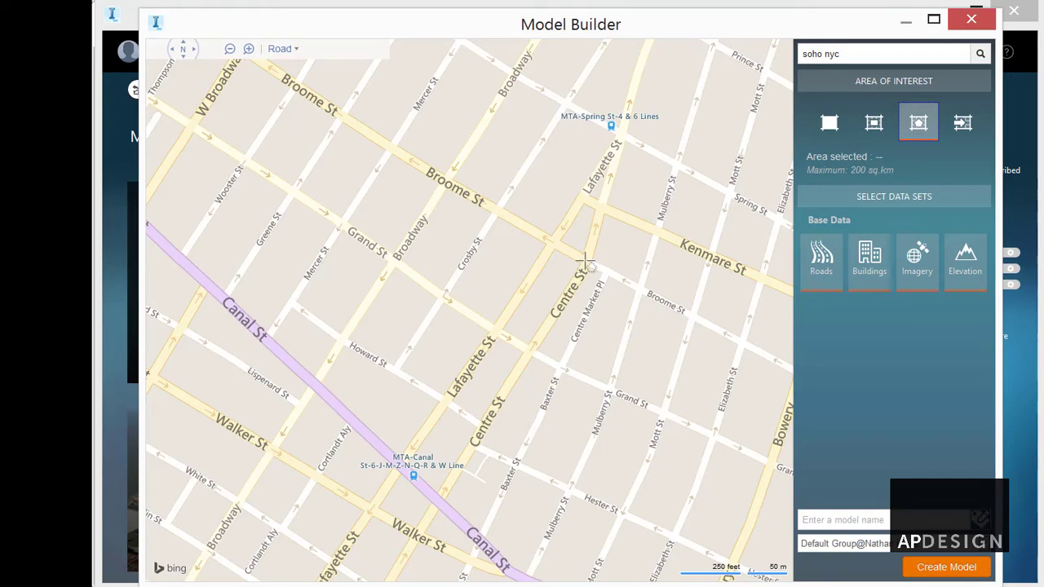
click(584, 261)
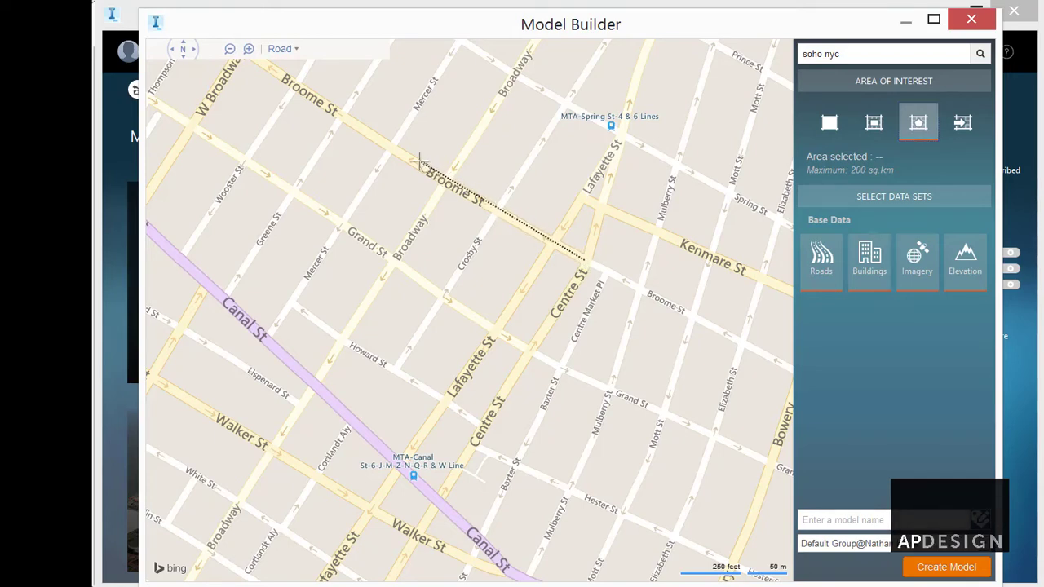
click(500, 207)
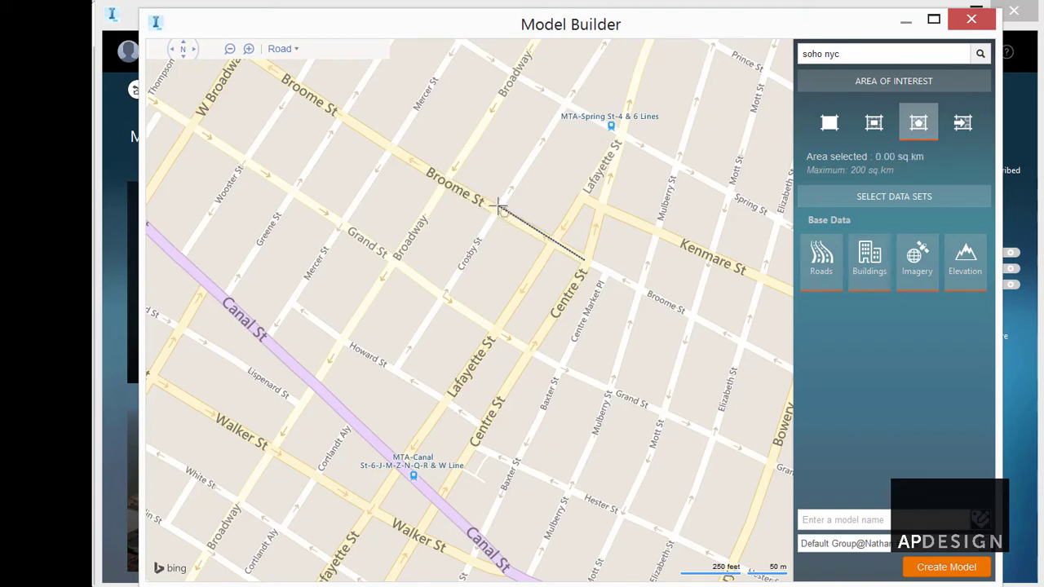
click(391, 367)
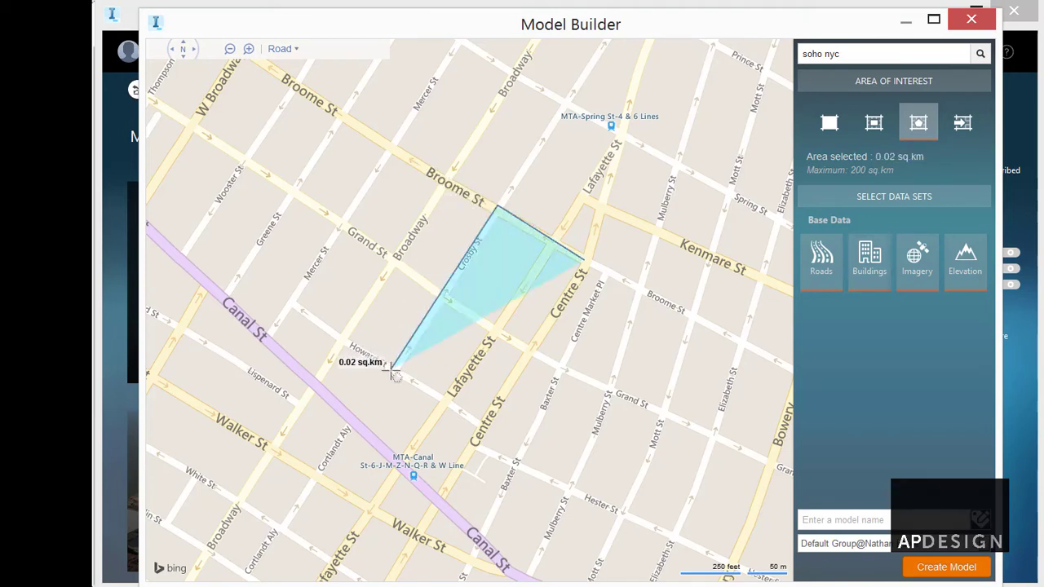
click(487, 425)
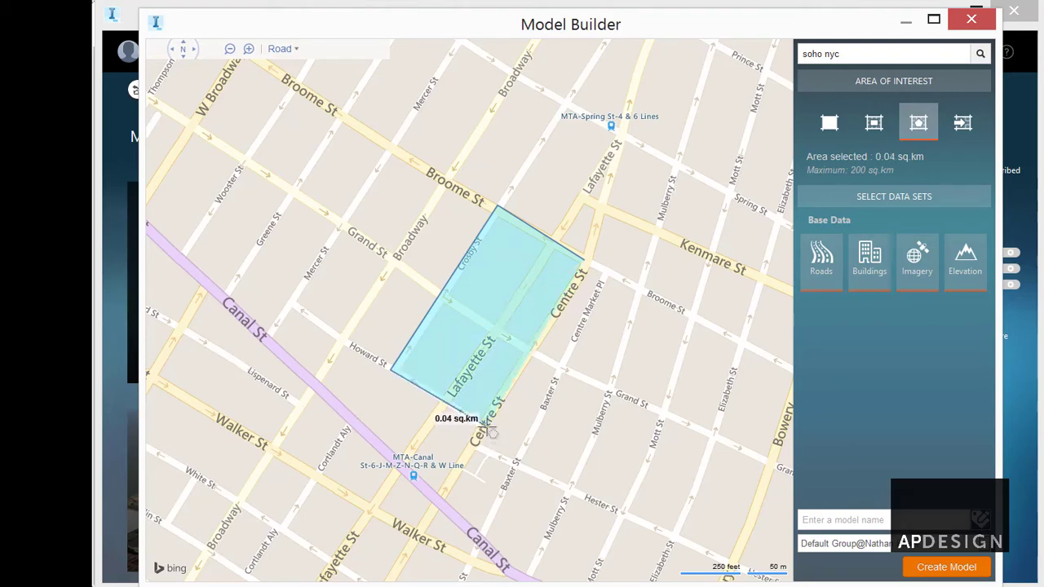
click(585, 263)
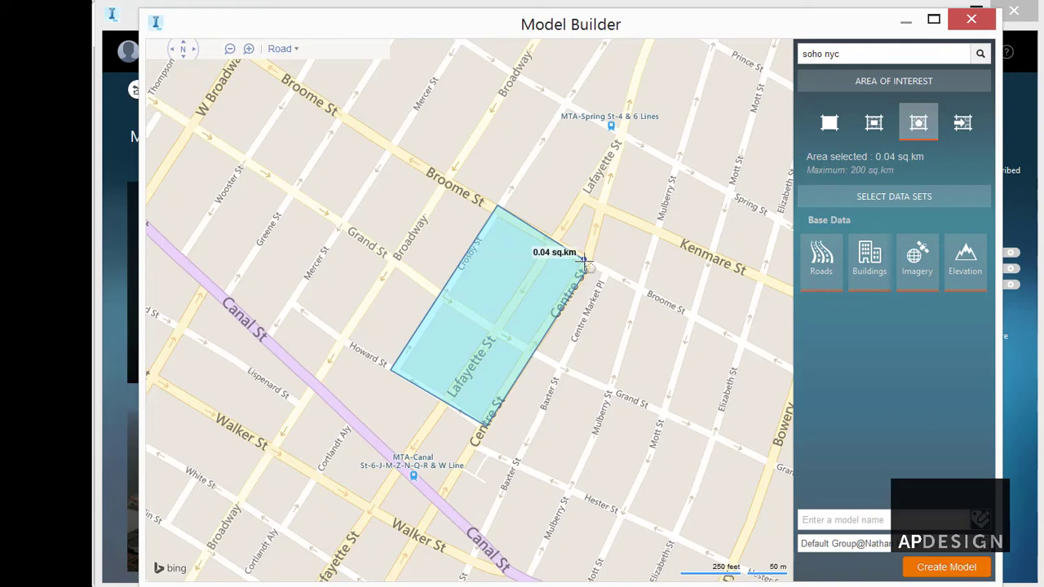
click(585, 261)
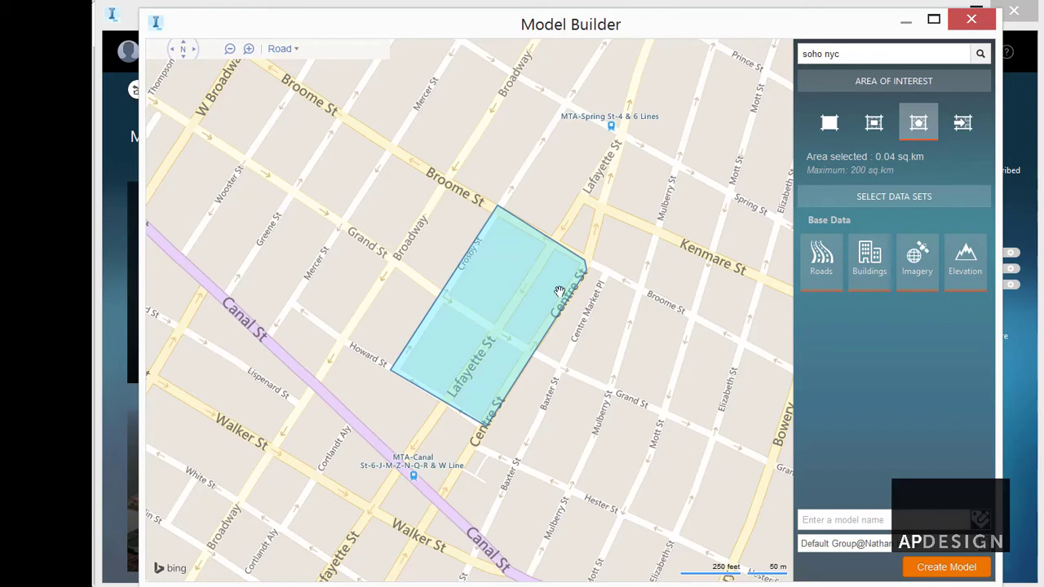
Name the model "Soho DA3" and create it from the selected area.
click(887, 520)
text(Soho DA3)
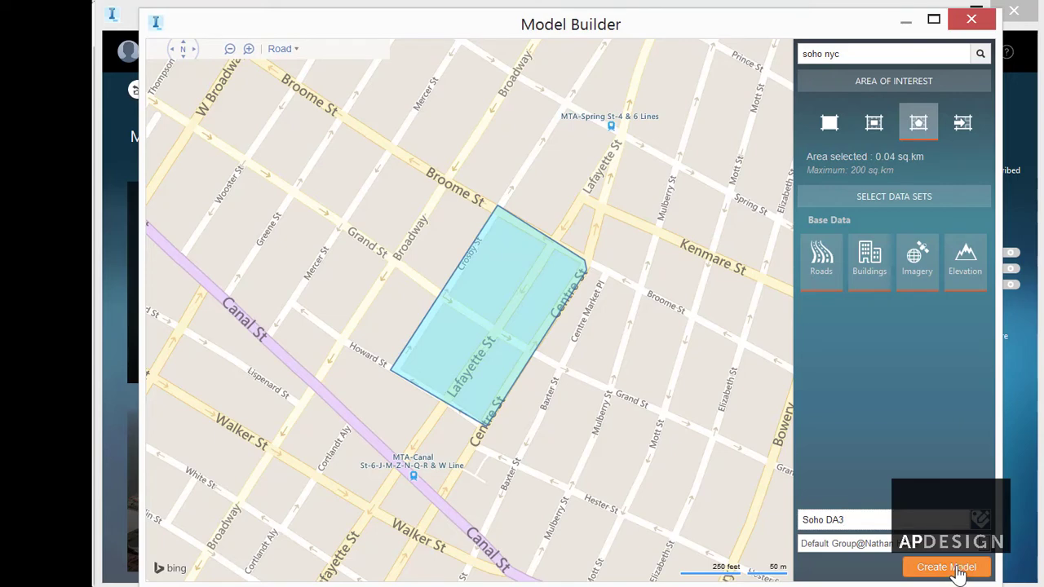
click(961, 576)
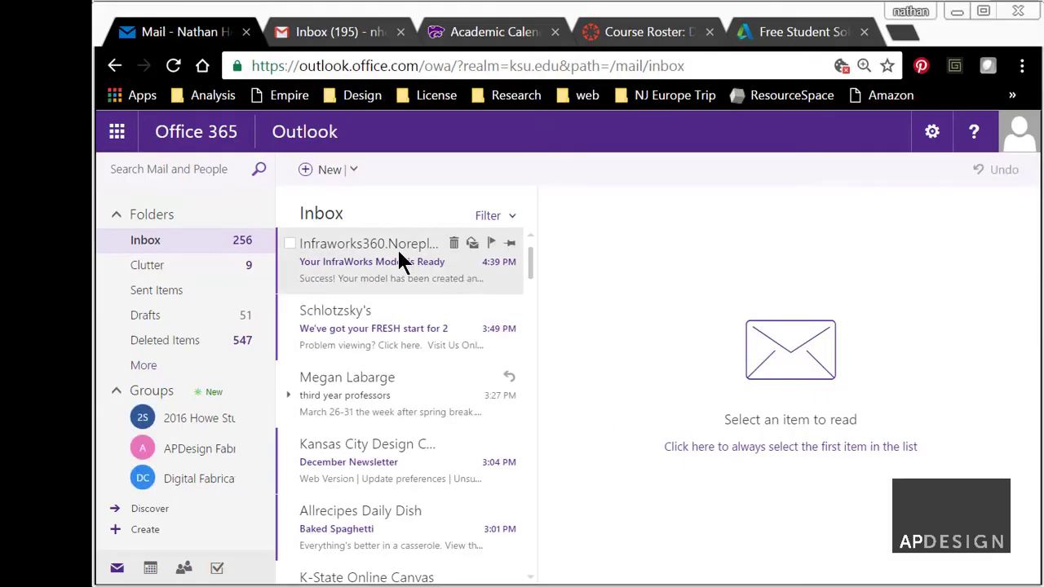
Check the model-ready e-mail in Outlook, then open the Soho DA3 model in InfraWorks 360 with Model Builder closed.
click(424, 254)
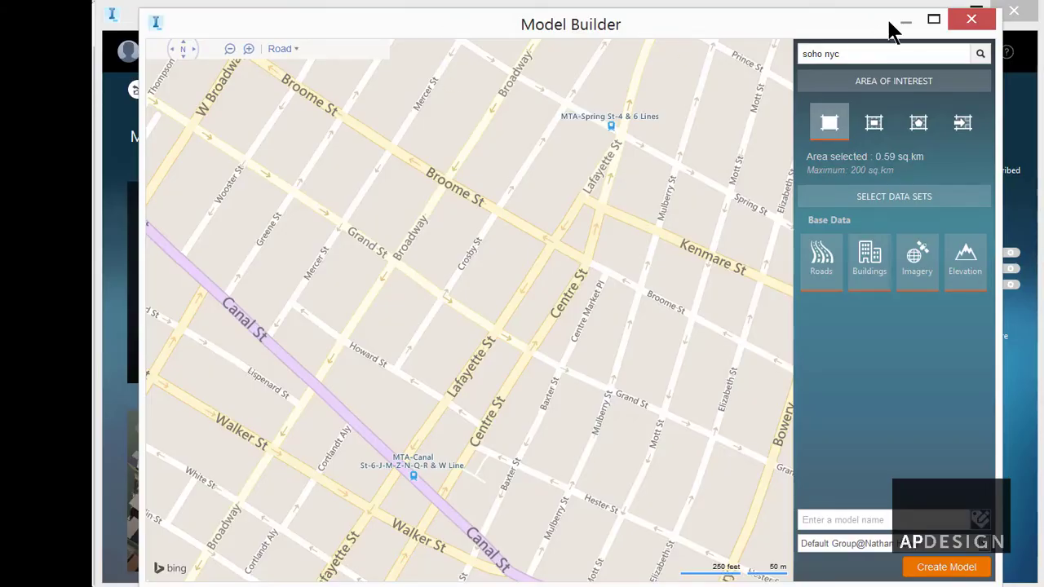
click(972, 23)
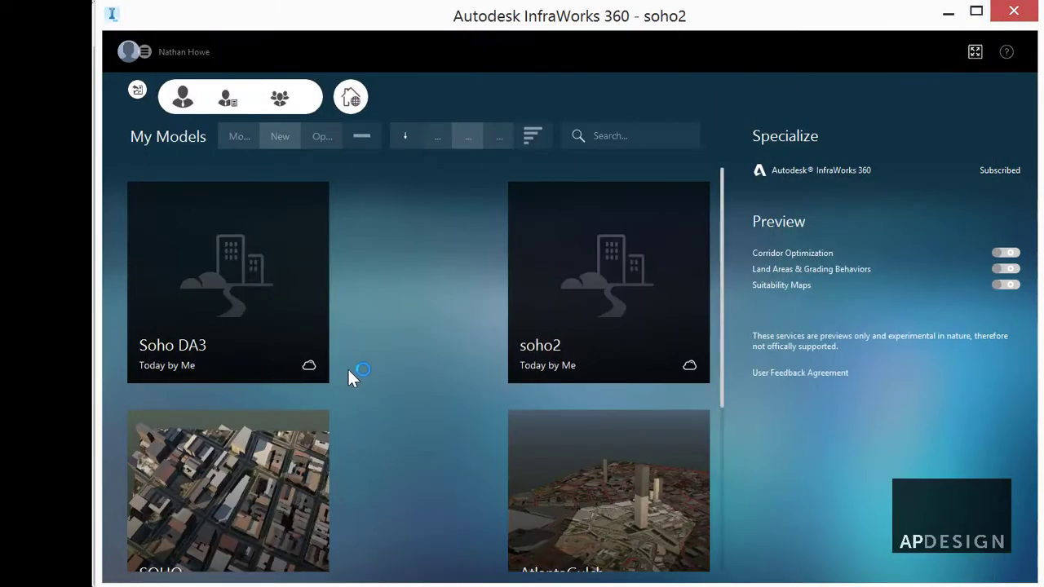
mouse_move(210, 308)
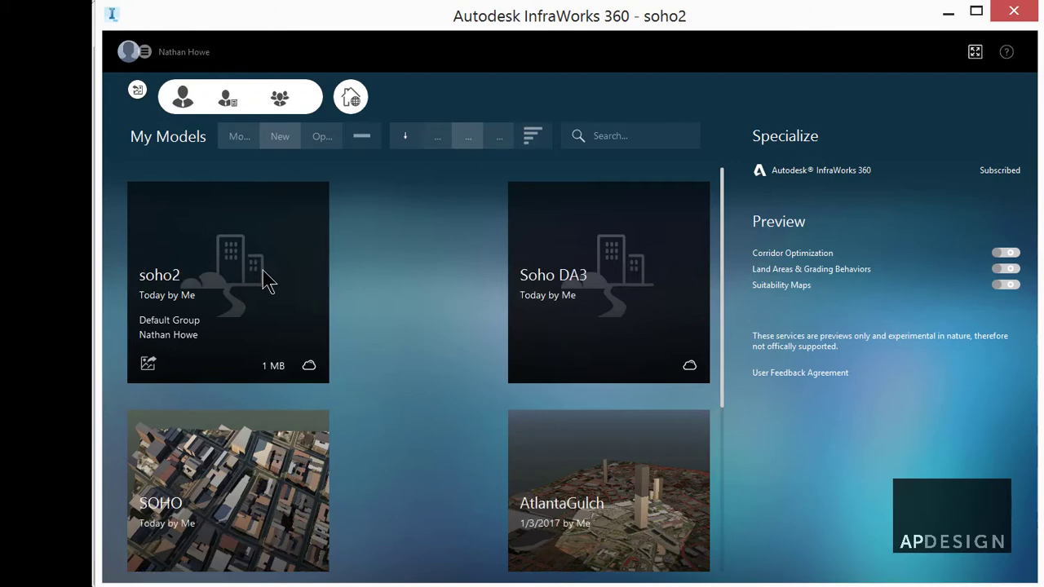
click(605, 293)
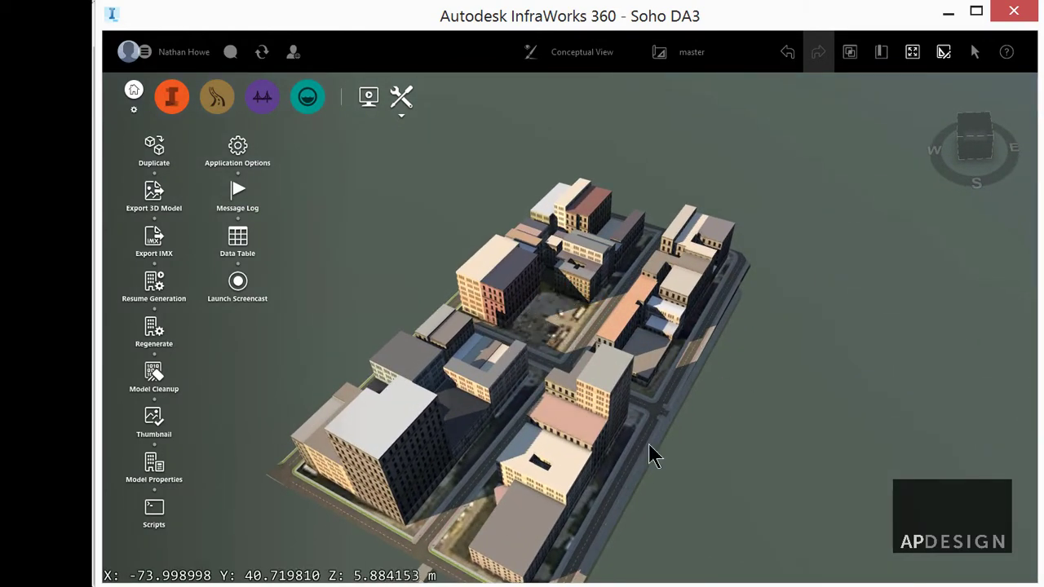
Try to move the low front corner building vertically below street level, and undo the move.
drag(698, 467, 649, 407)
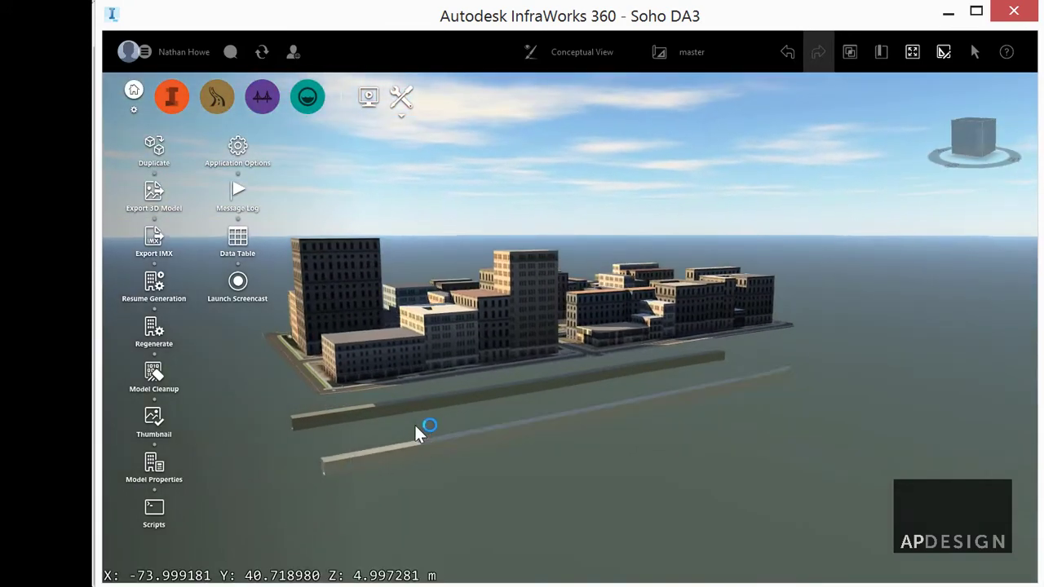
drag(457, 465, 699, 531)
drag(622, 505, 649, 445)
scroll(649, 445, up, 4)
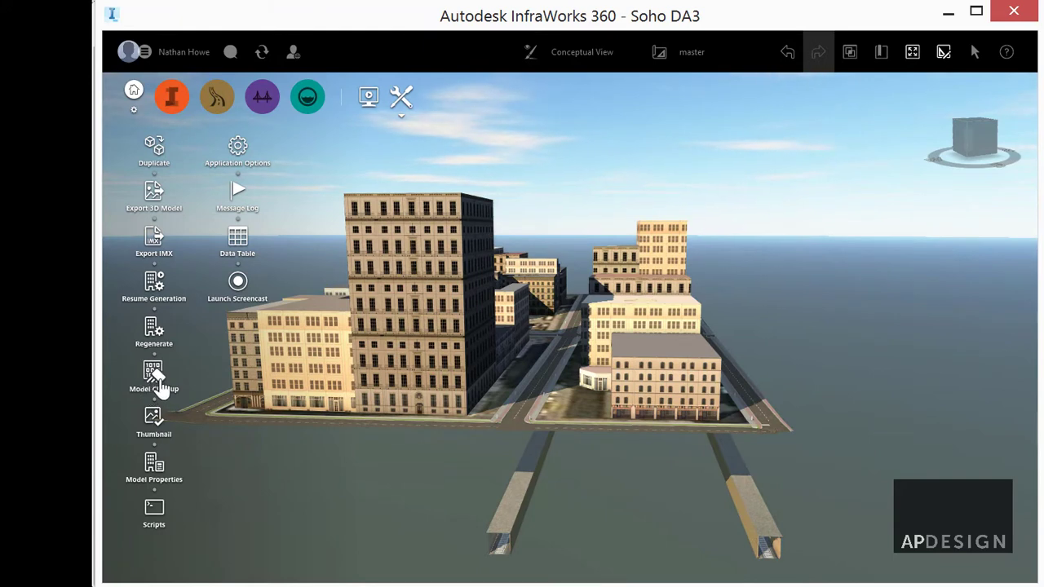
click(653, 390)
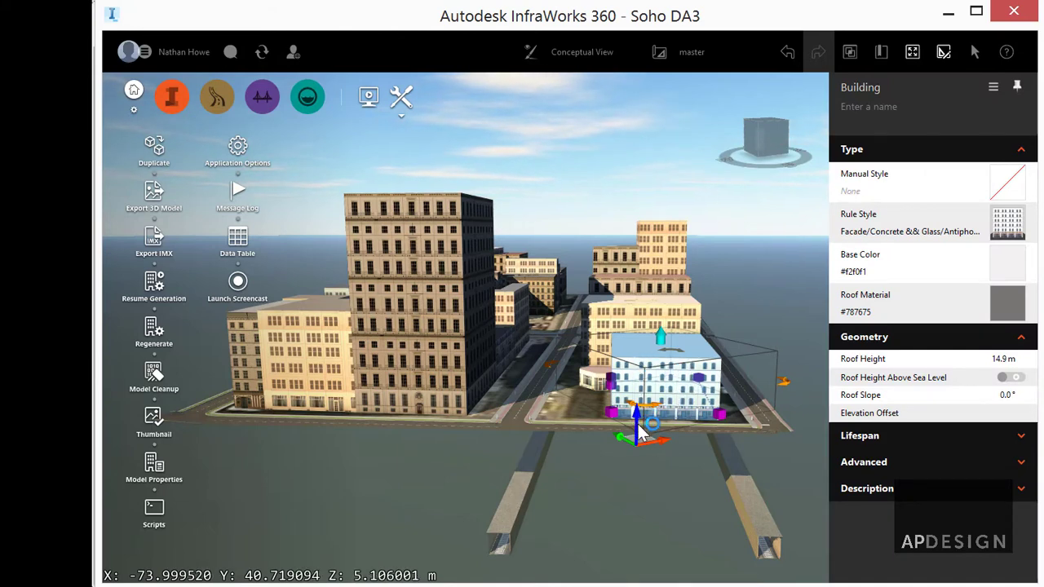
drag(638, 431, 638, 495)
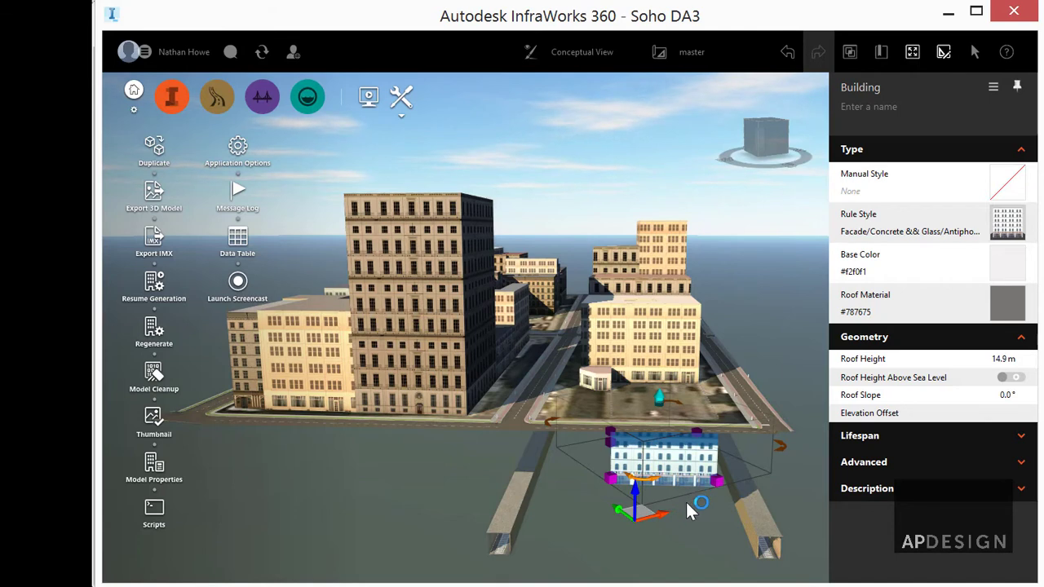
key(ctrl+z)
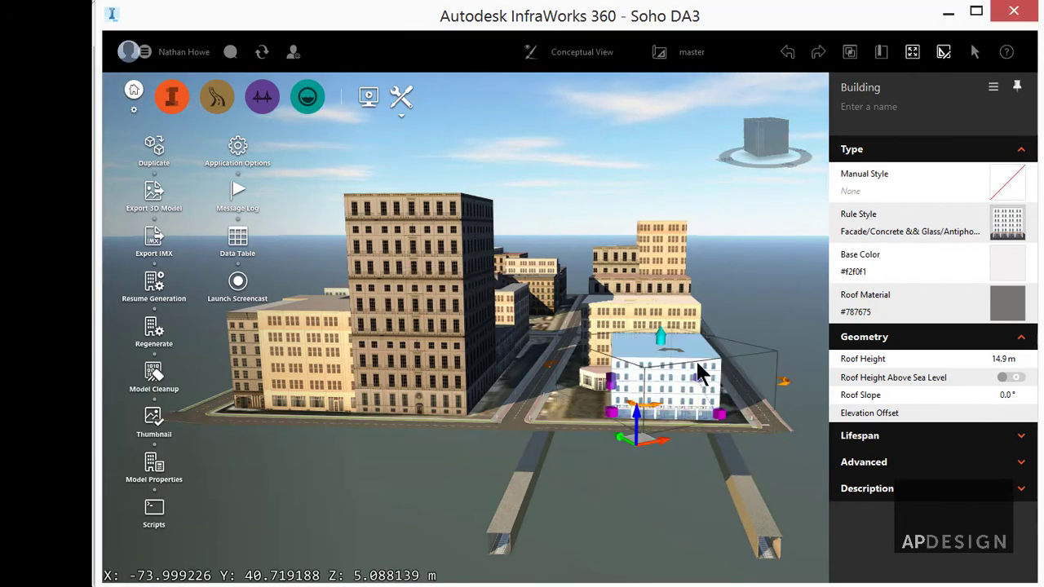
click(791, 290)
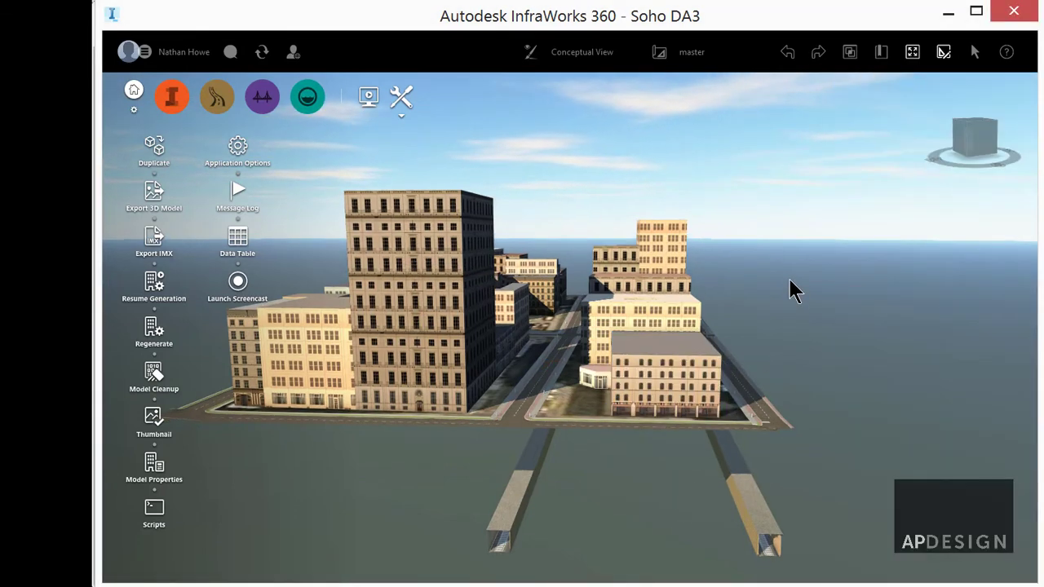
Try to stretch the roof of the tall front corner building upward and back down, leaving it deselected.
middle_drag(789, 279, 658, 345)
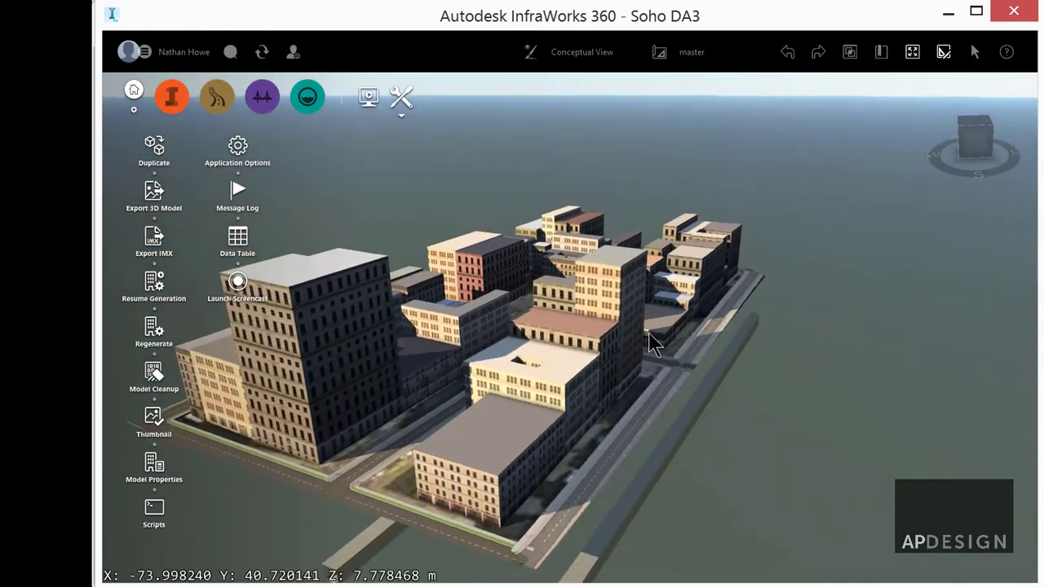
middle_drag(691, 440, 583, 513)
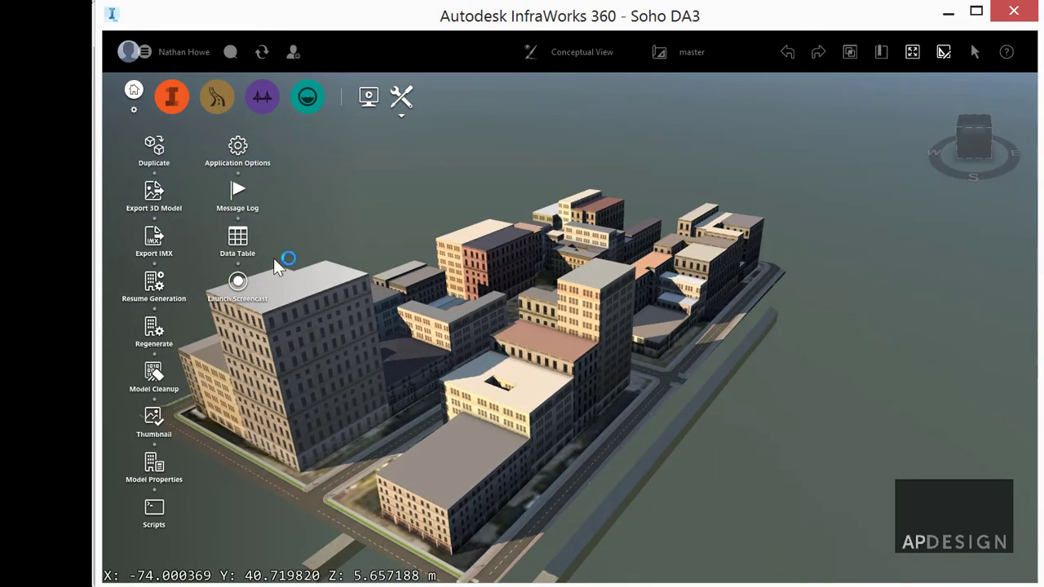
click(311, 299)
drag(288, 284, 271, 188)
drag(269, 181, 274, 222)
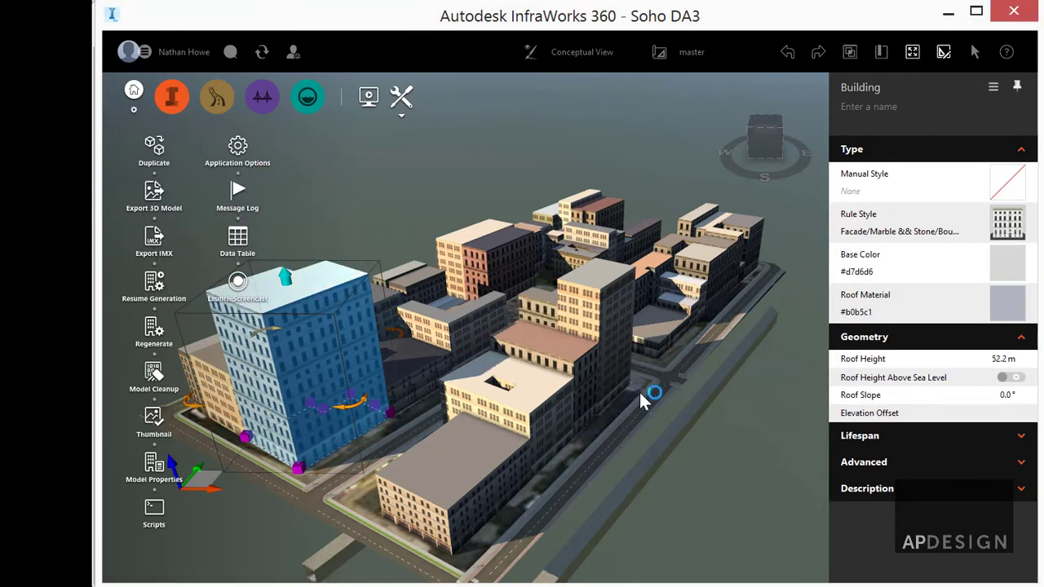
click(683, 467)
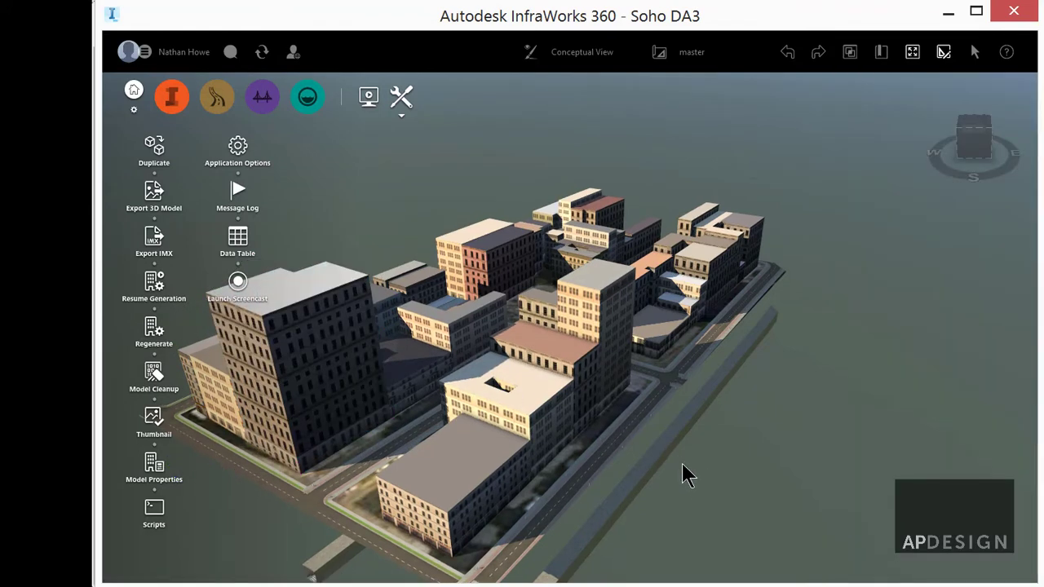
Reopen the Soho DA3 model from My Models and bring up its 3D model export settings.
drag(715, 462, 717, 492)
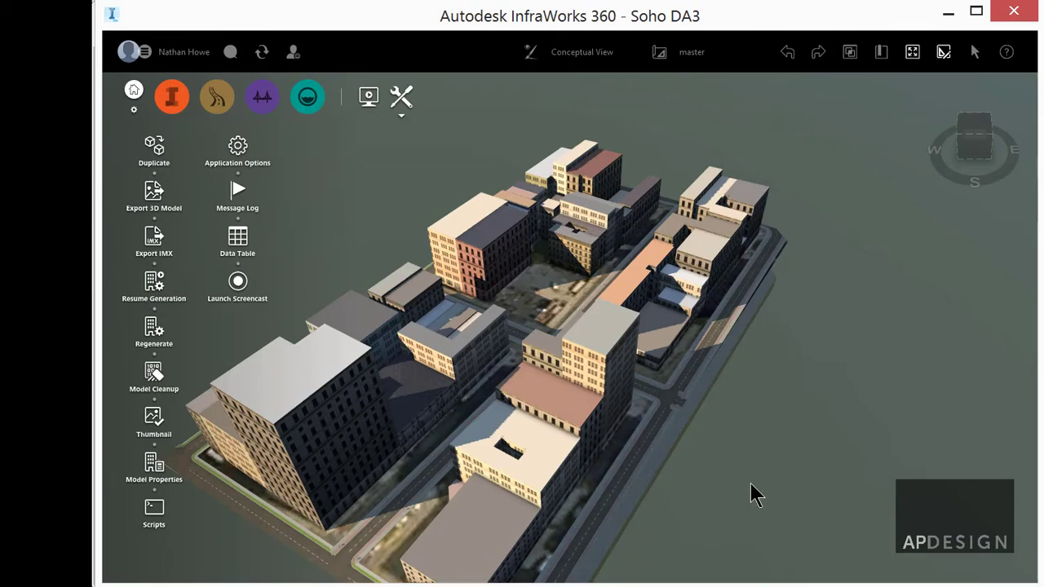
middle_drag(750, 496, 722, 476)
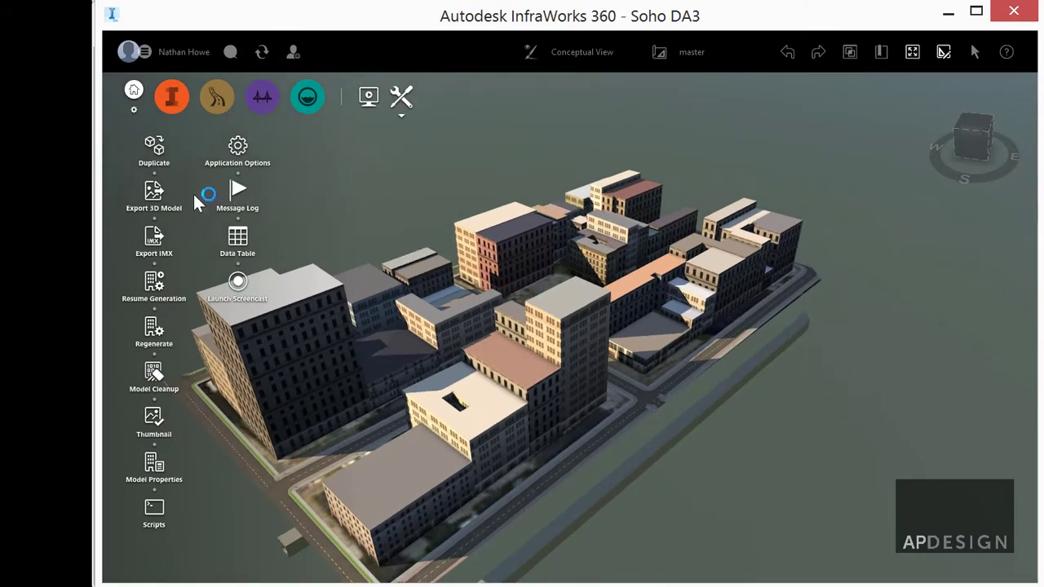
click(155, 195)
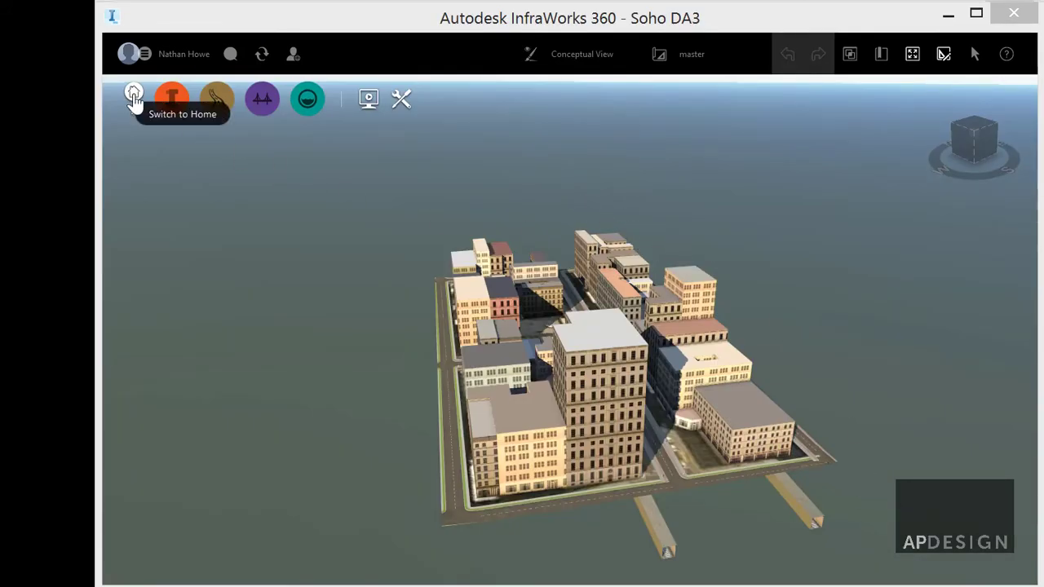
click(135, 98)
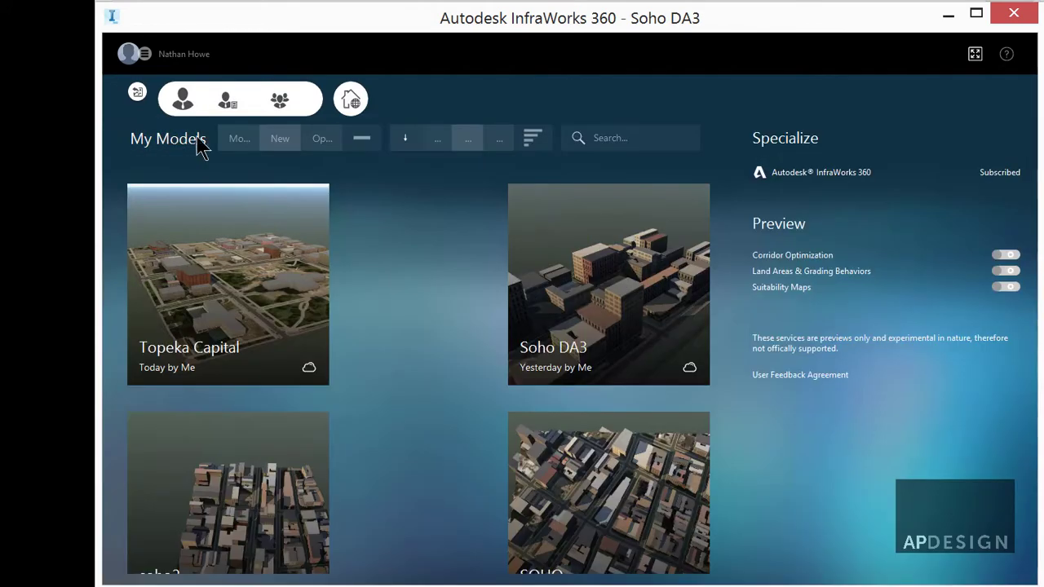
click(594, 304)
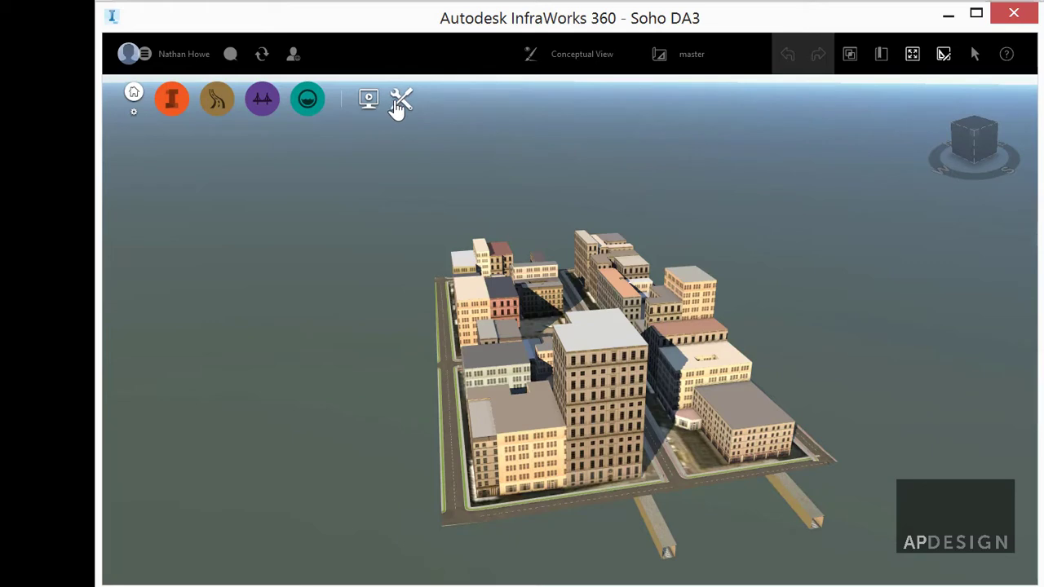
click(397, 107)
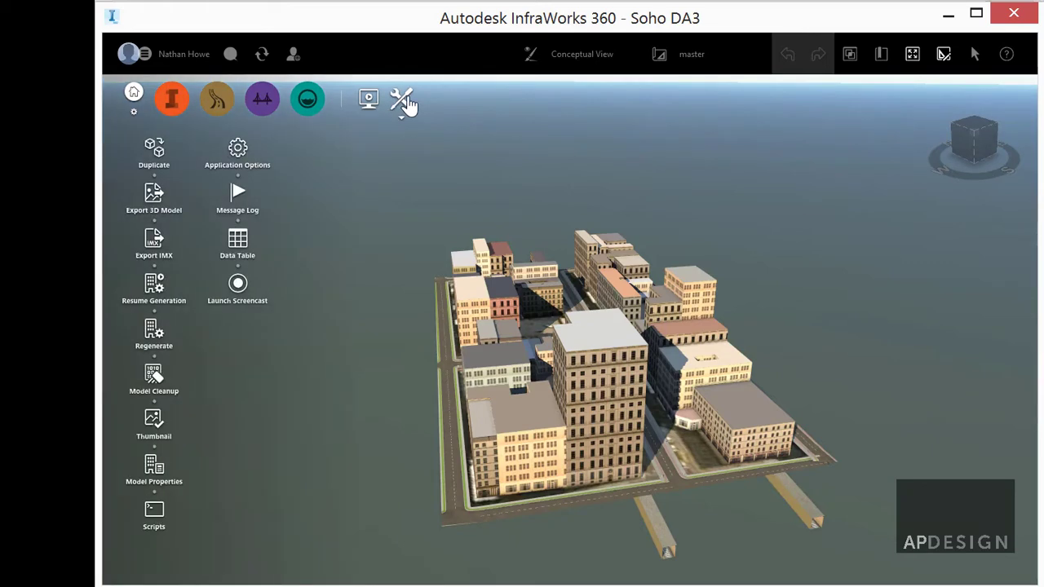
click(162, 201)
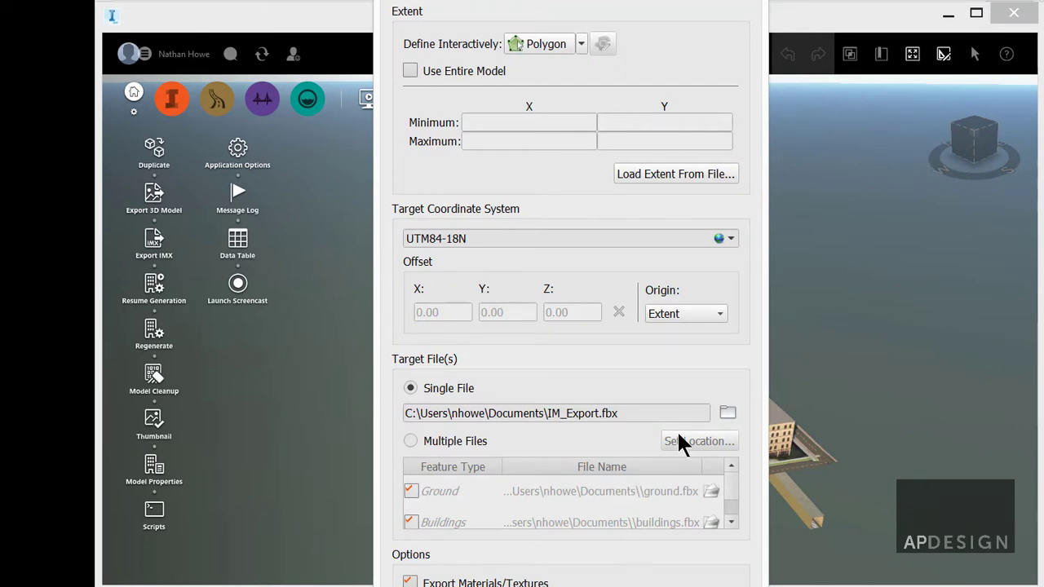
Try to set the single-file export target to the WaveFront (*.obj) file type.
click(727, 414)
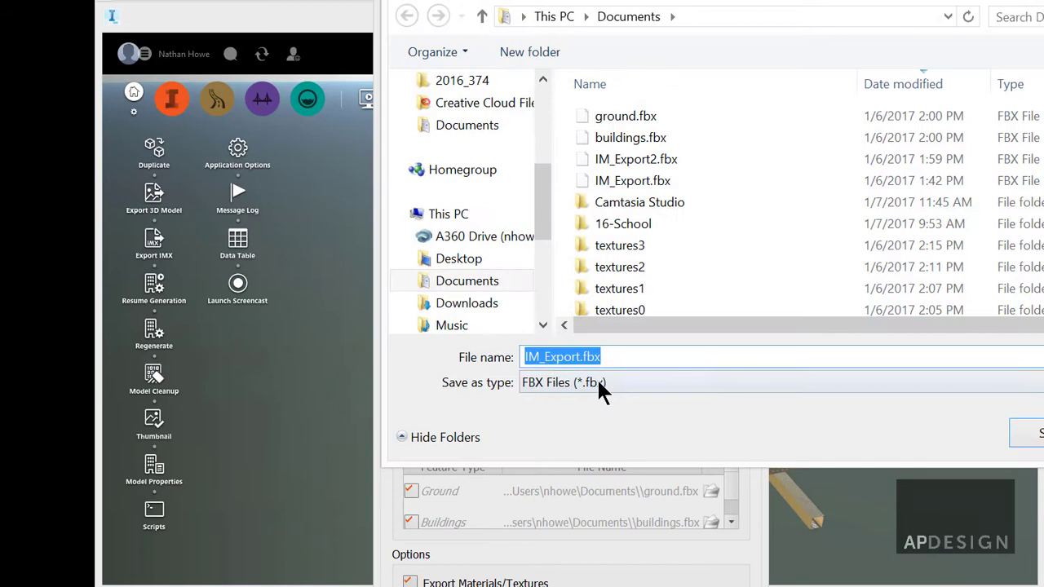
click(599, 382)
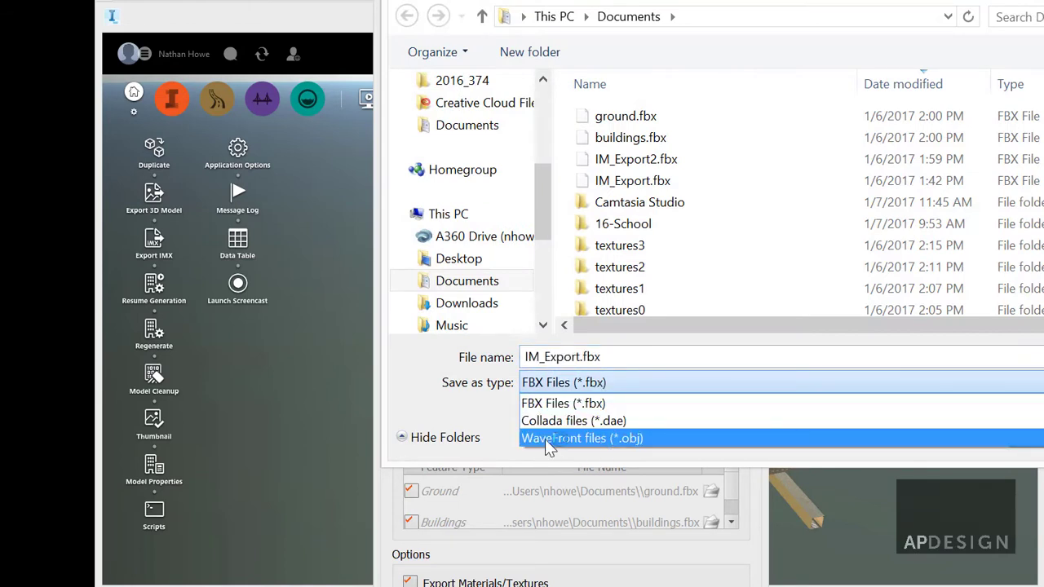
click(615, 440)
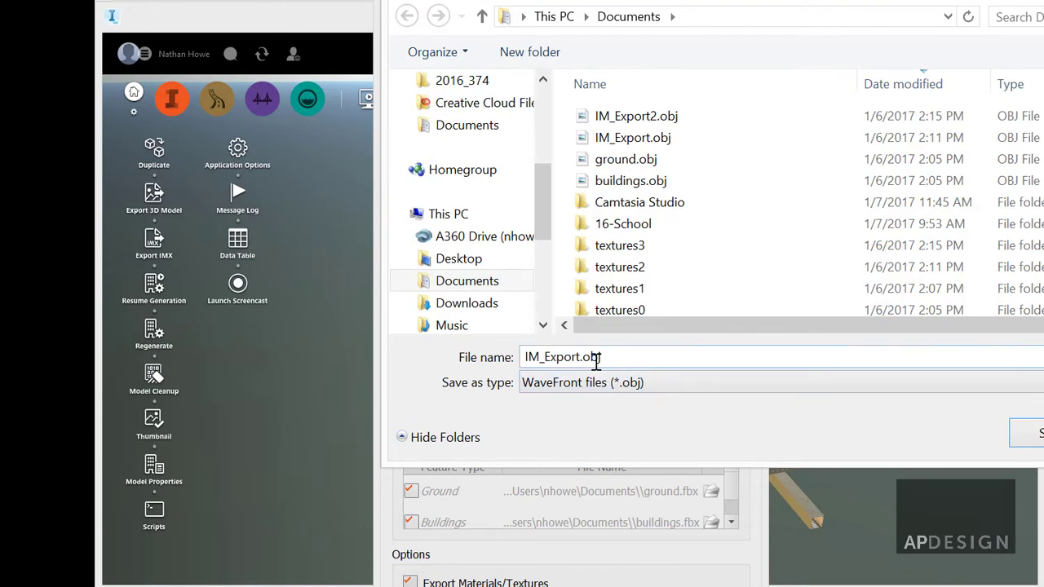
Try to target IM_ExportDA3.obj in Dropbox's 16-17-School > DA3 > InfraWorks360 folder as the single export file.
scroll(552, 131, up, 4)
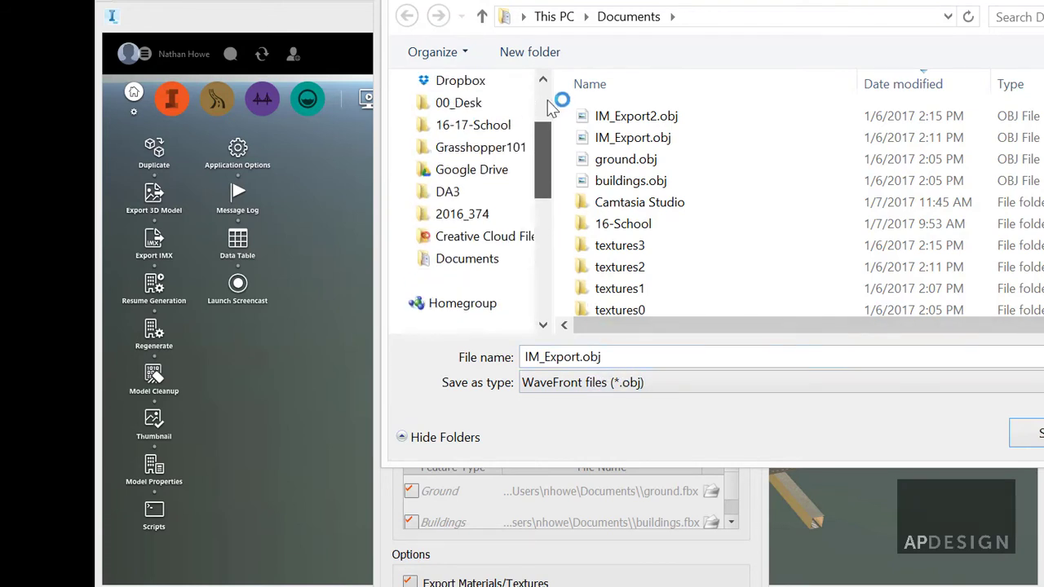
click(461, 175)
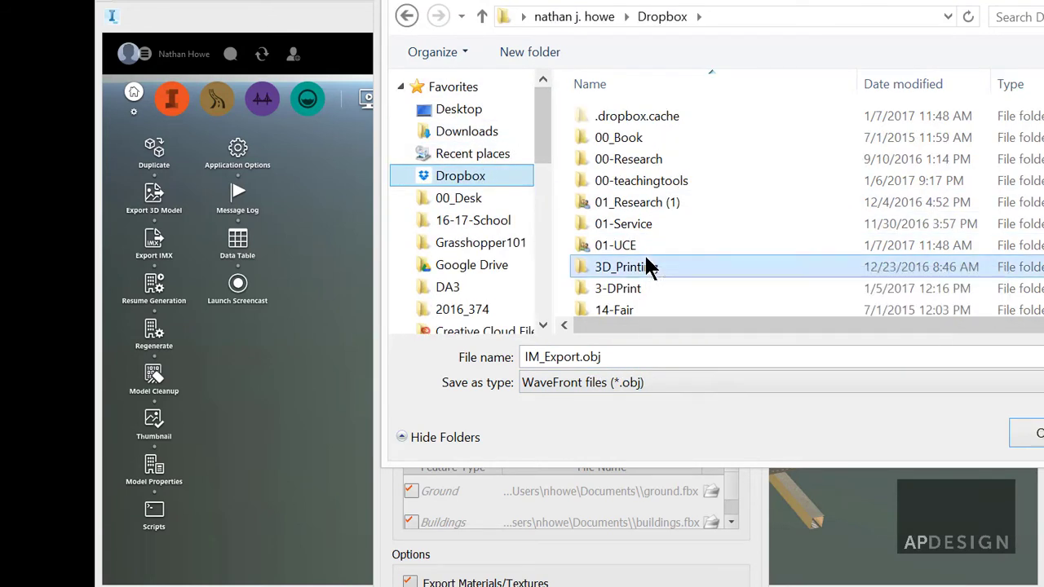
scroll(643, 253, down, 10)
scroll(643, 251, up, 7)
double_click(648, 153)
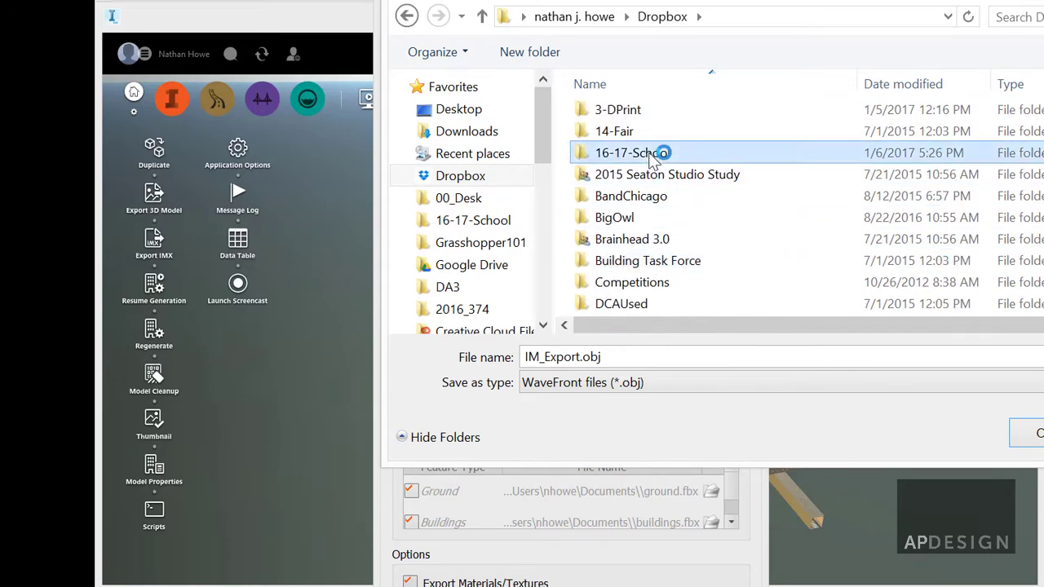
double_click(616, 160)
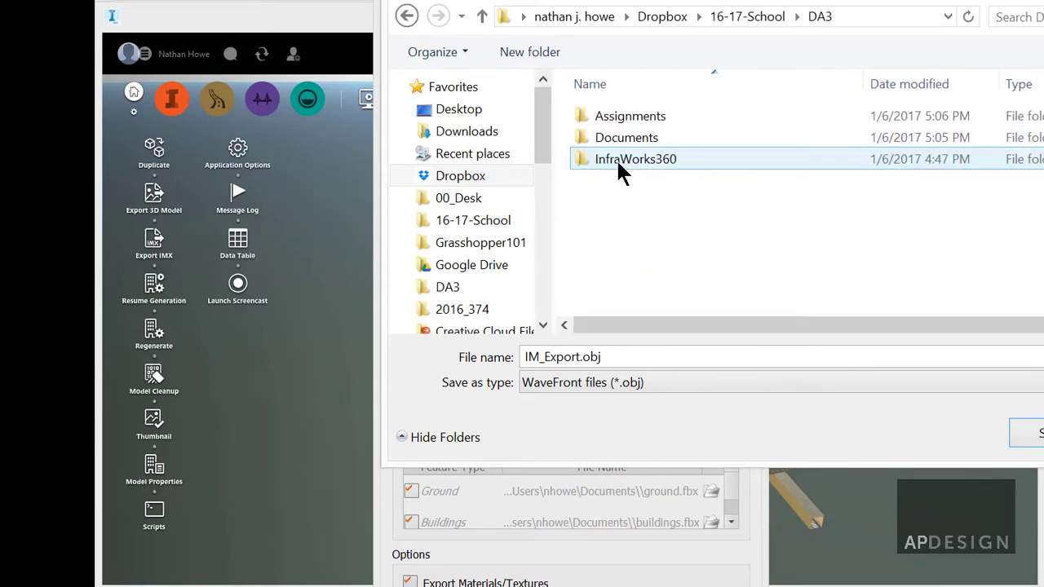
click(648, 155)
double_click(649, 158)
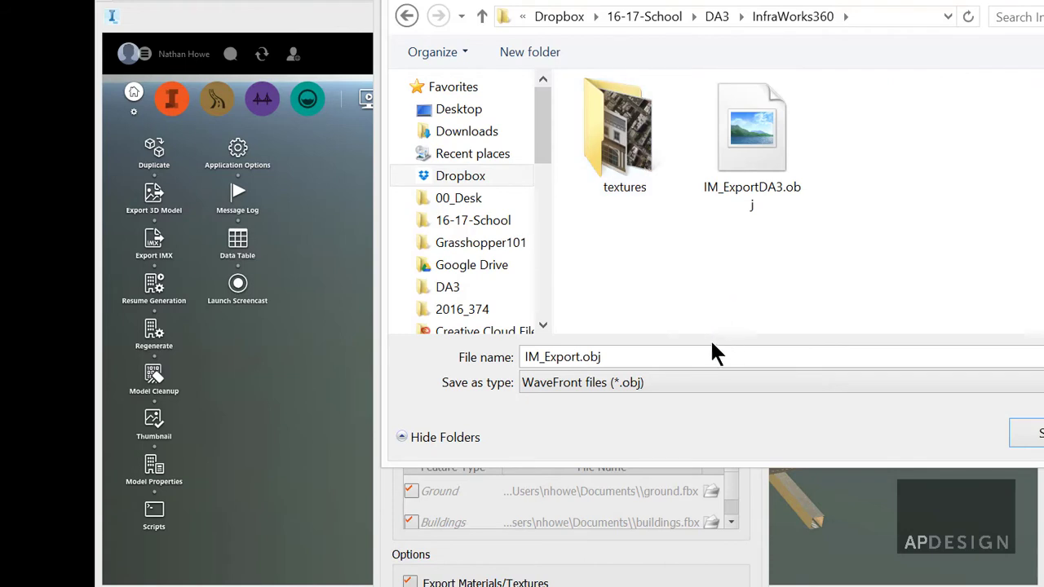
click(767, 184)
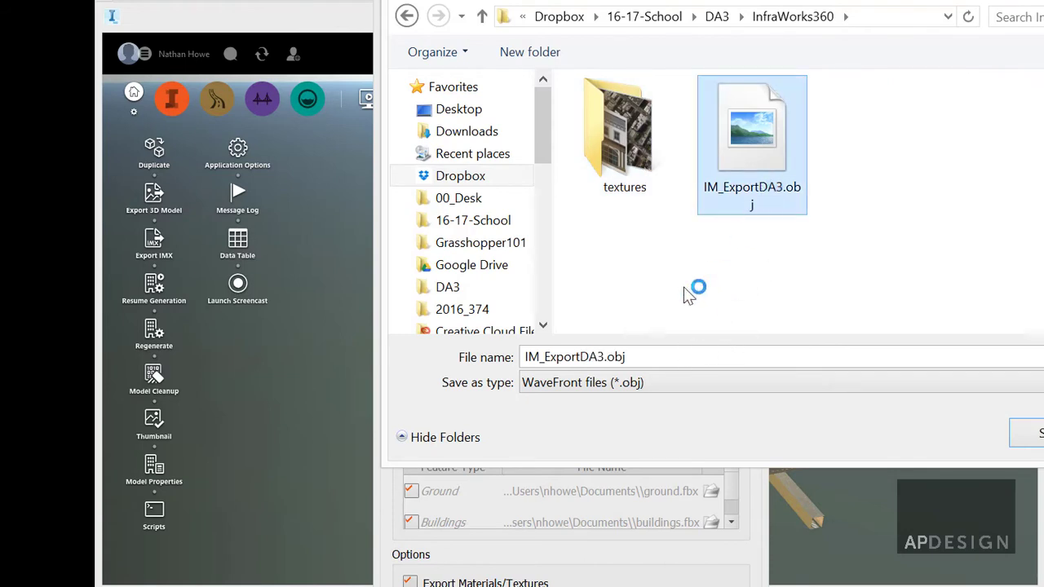
double_click(604, 357)
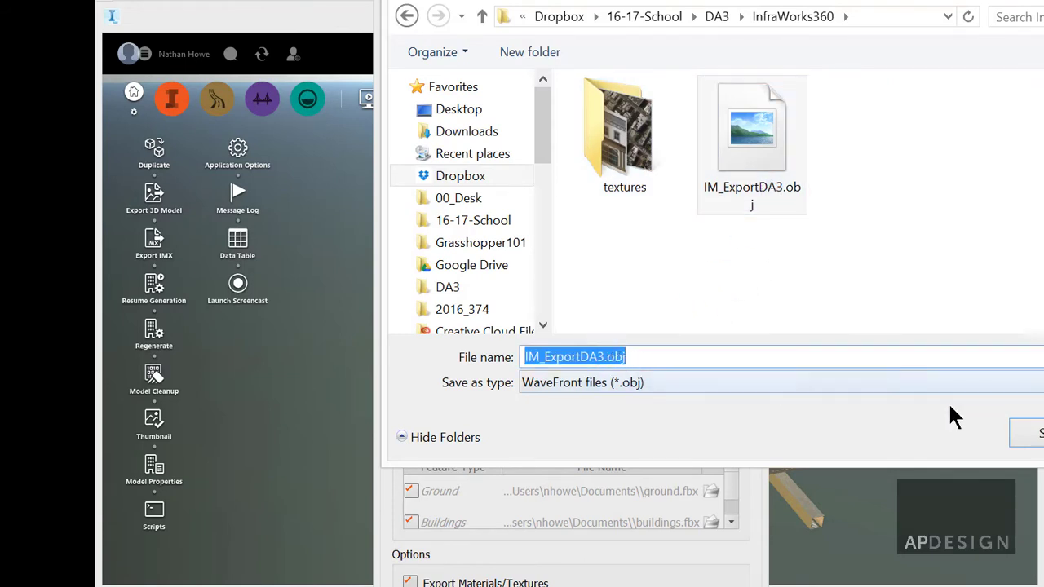
click(1026, 433)
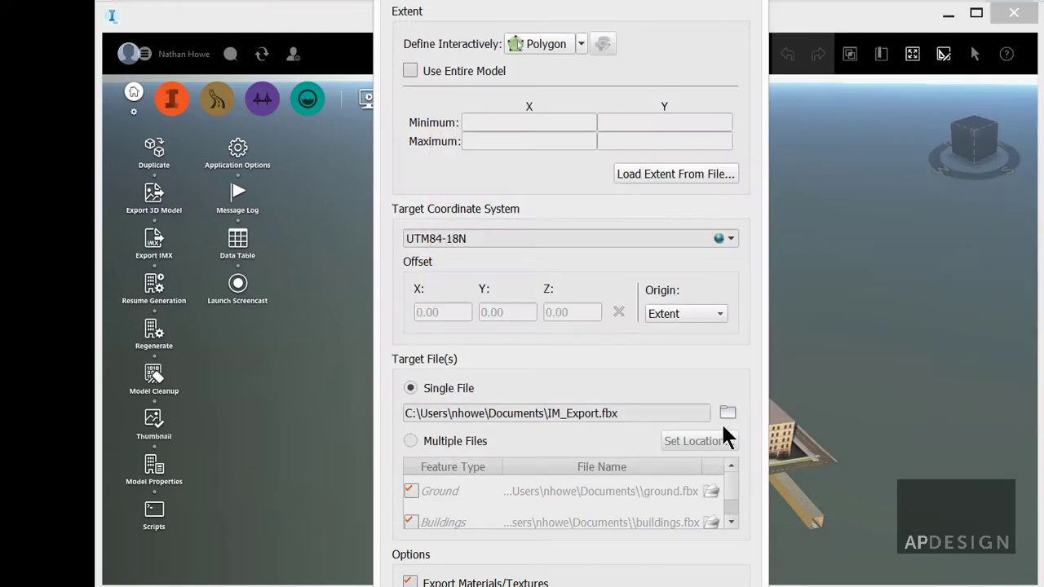
Switch the export to multiple files and save Ground as the WaveFront file ground.obj in the 16-17-School > DA3 > InfraWorks360 folder.
click(411, 441)
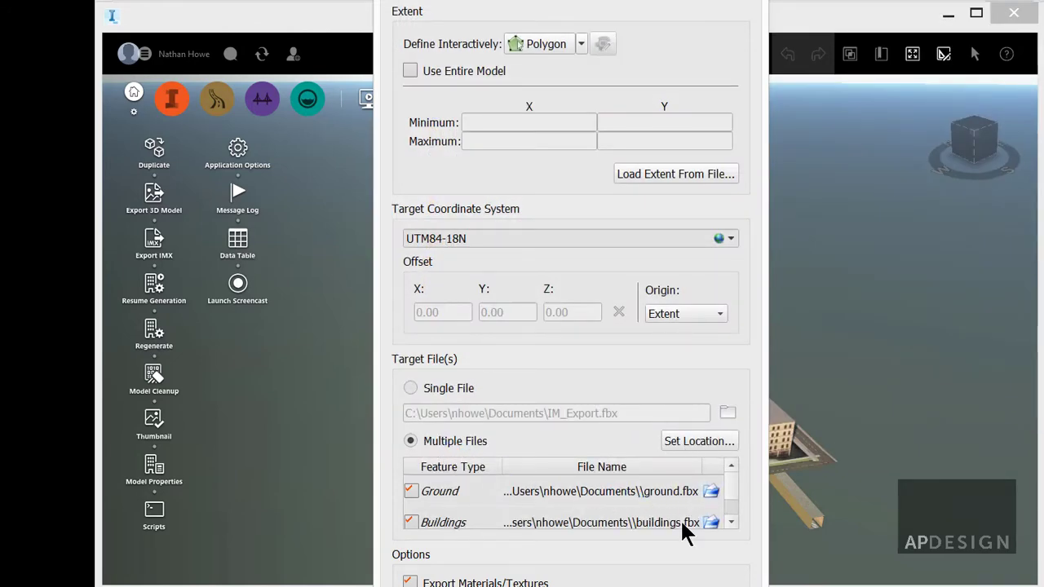
click(712, 492)
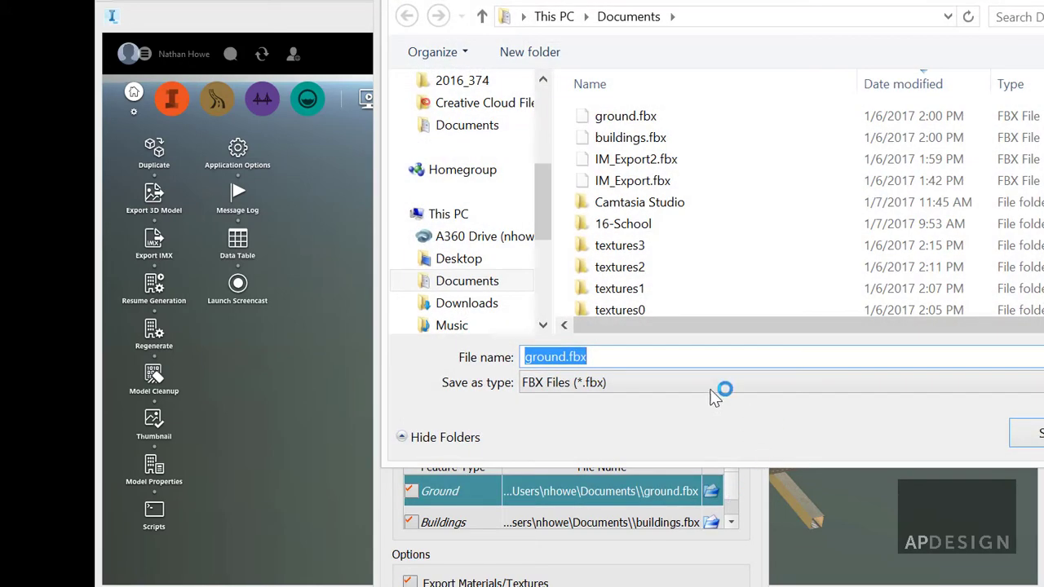
click(712, 384)
click(666, 434)
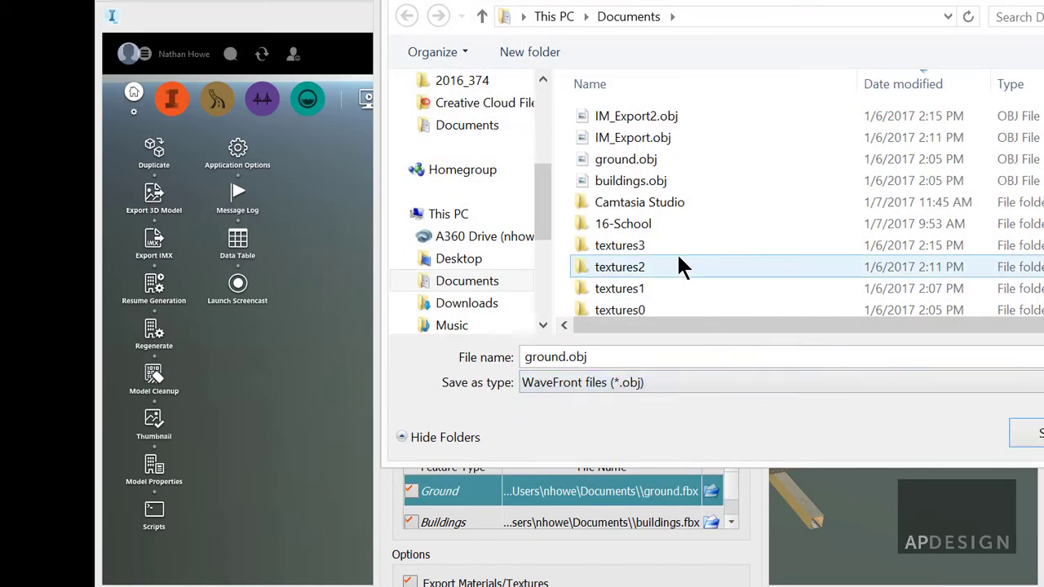
scroll(532, 182, up, 3)
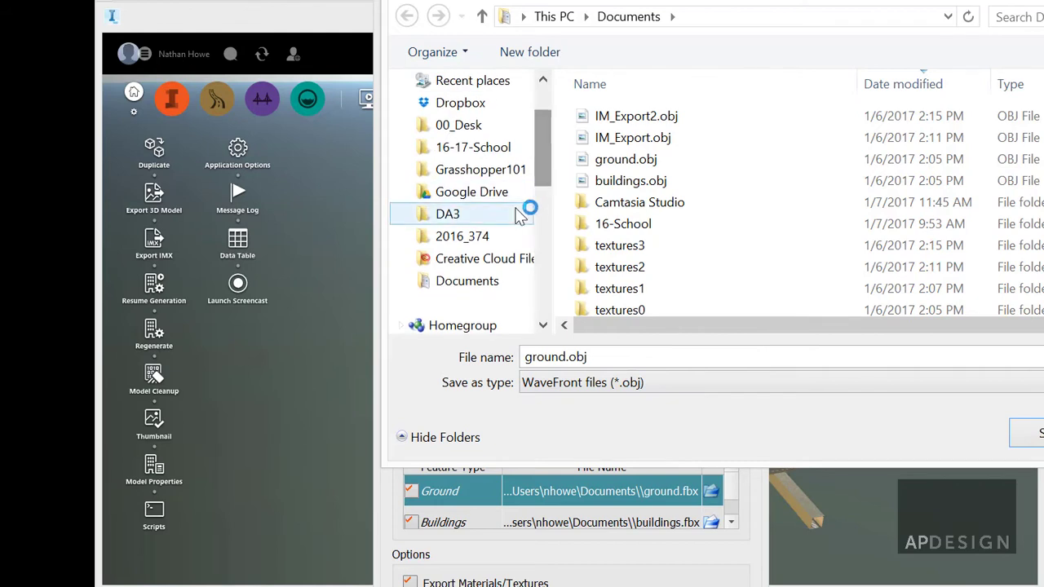
click(490, 147)
click(618, 159)
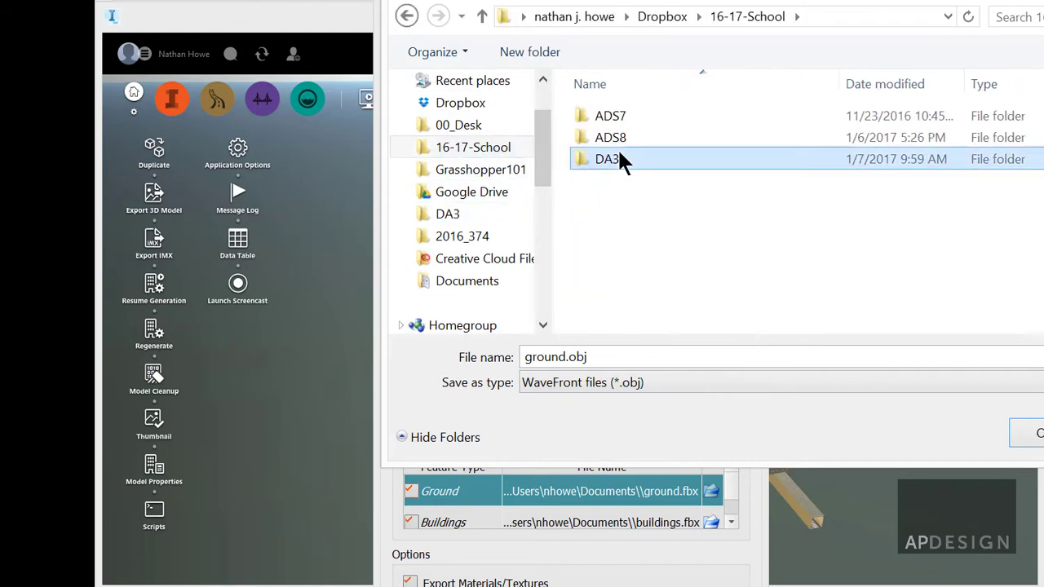
double_click(620, 159)
double_click(636, 157)
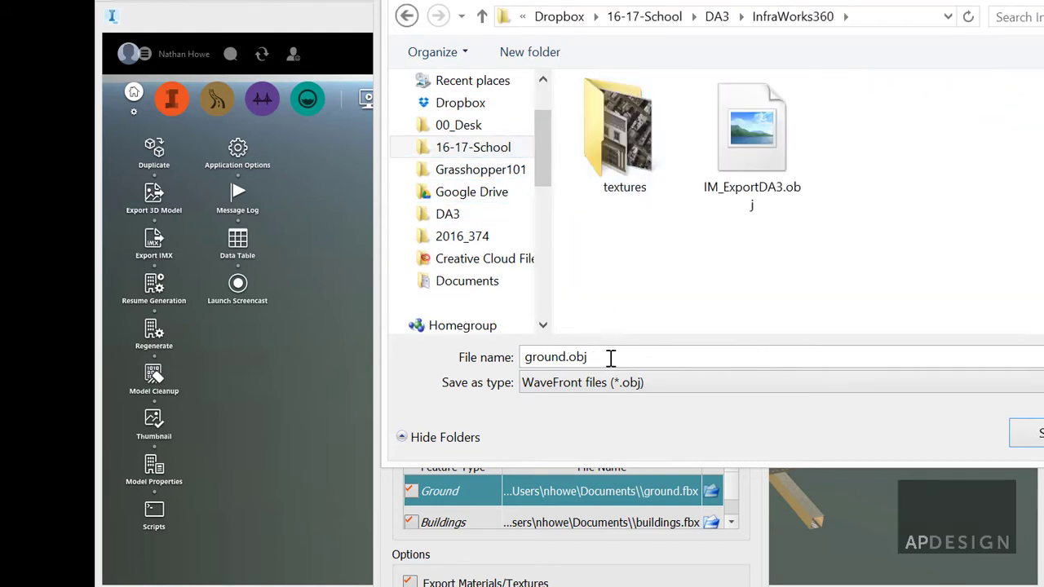
click(1029, 434)
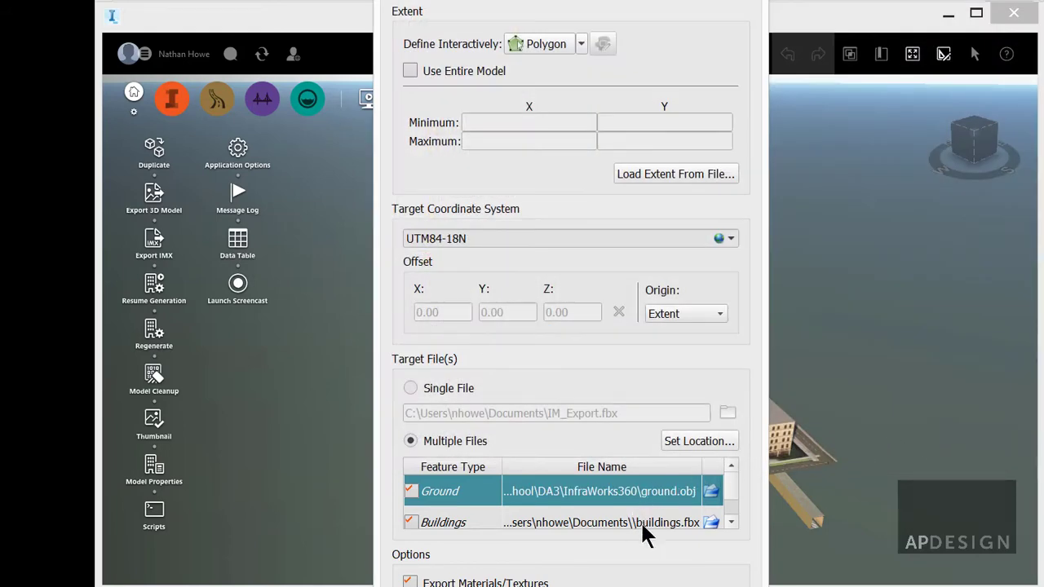
Set the Buildings export file to the WaveFront file buildings.obj in the 16-17-School > DA3 > InfraWorks360 folder.
click(711, 523)
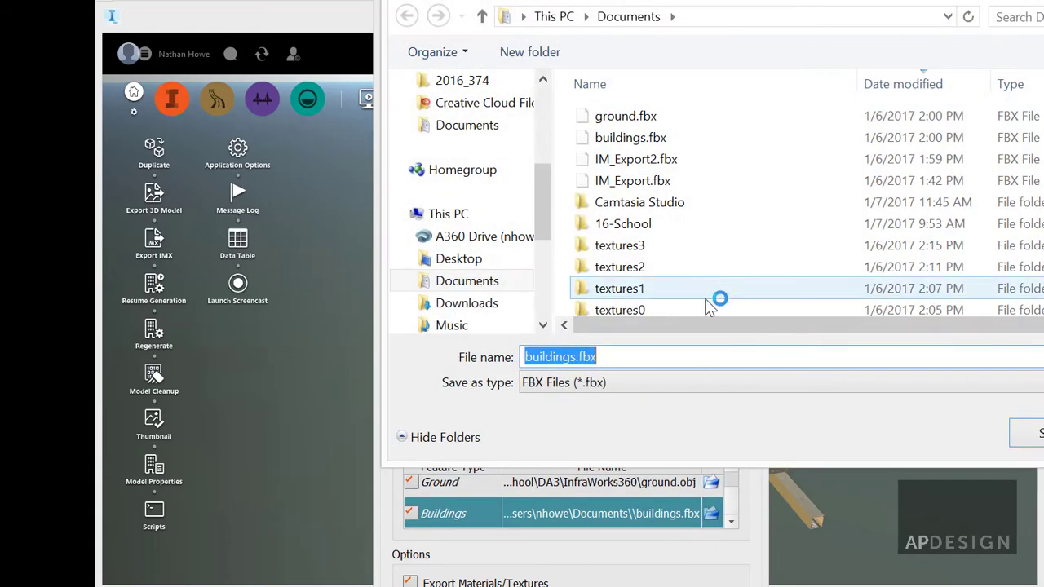
drag(542, 224, 545, 167)
click(505, 222)
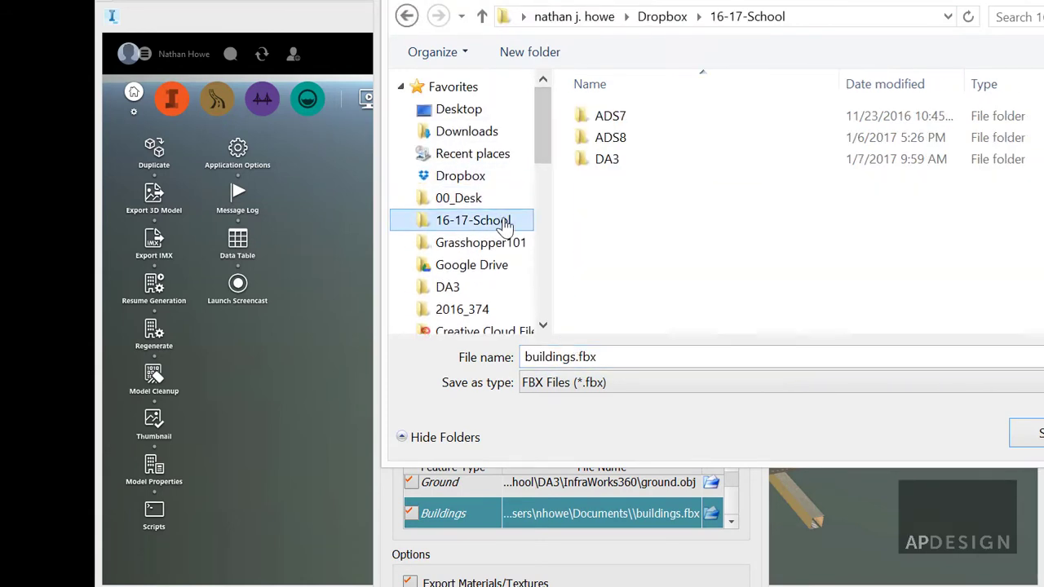
double_click(604, 161)
double_click(627, 163)
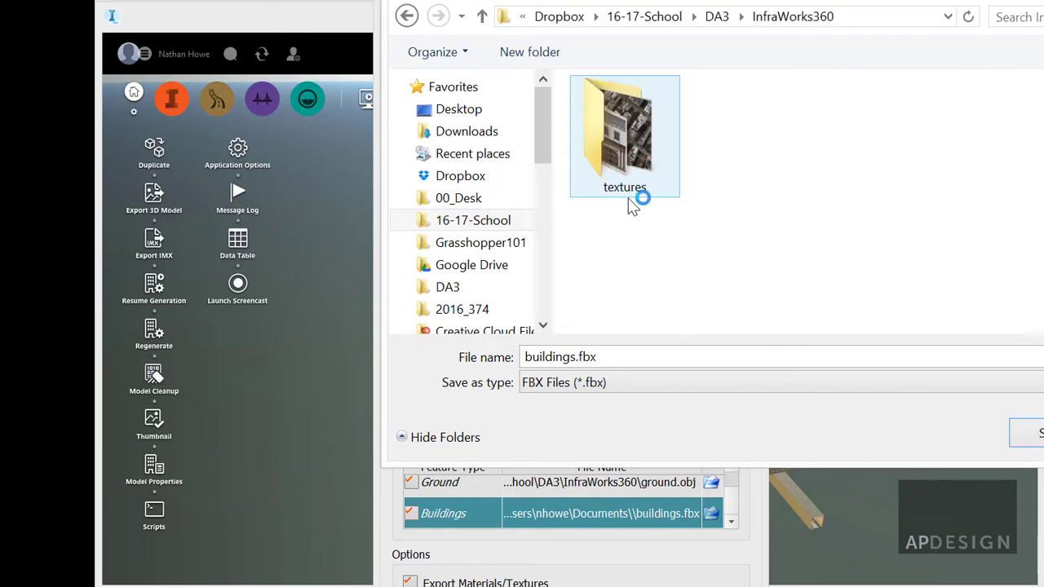
click(856, 382)
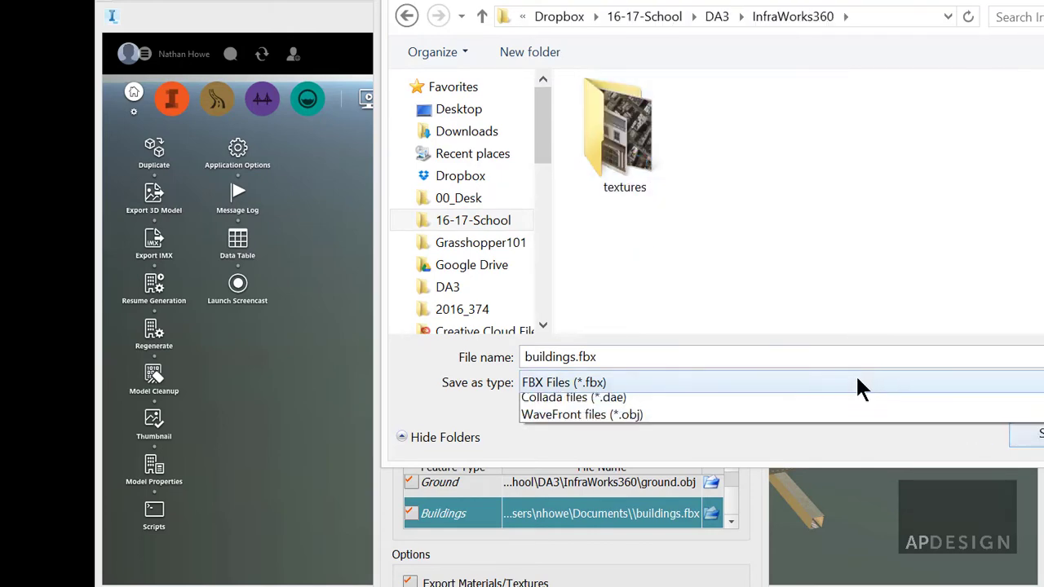
click(796, 434)
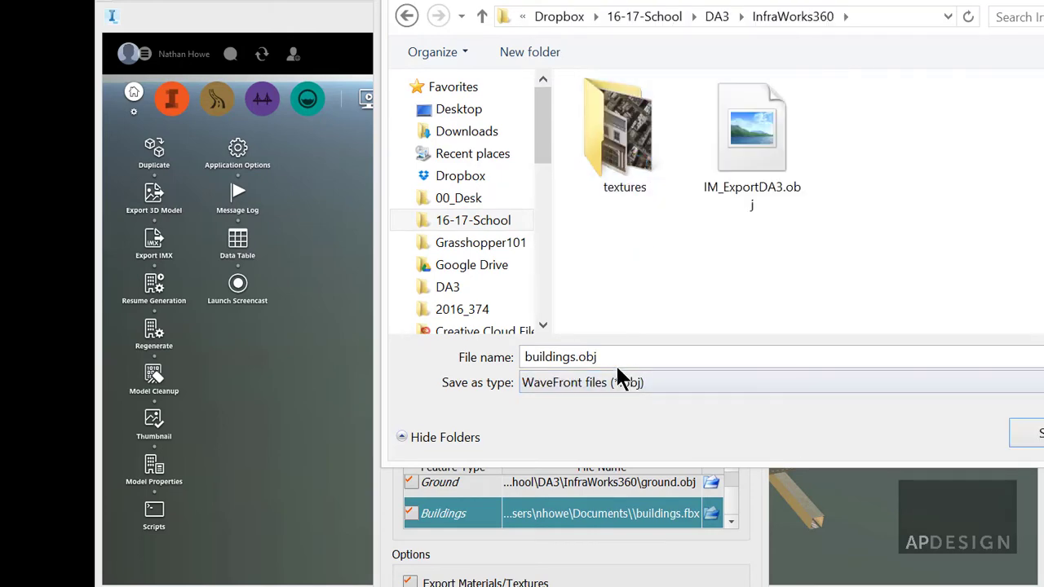
click(1026, 437)
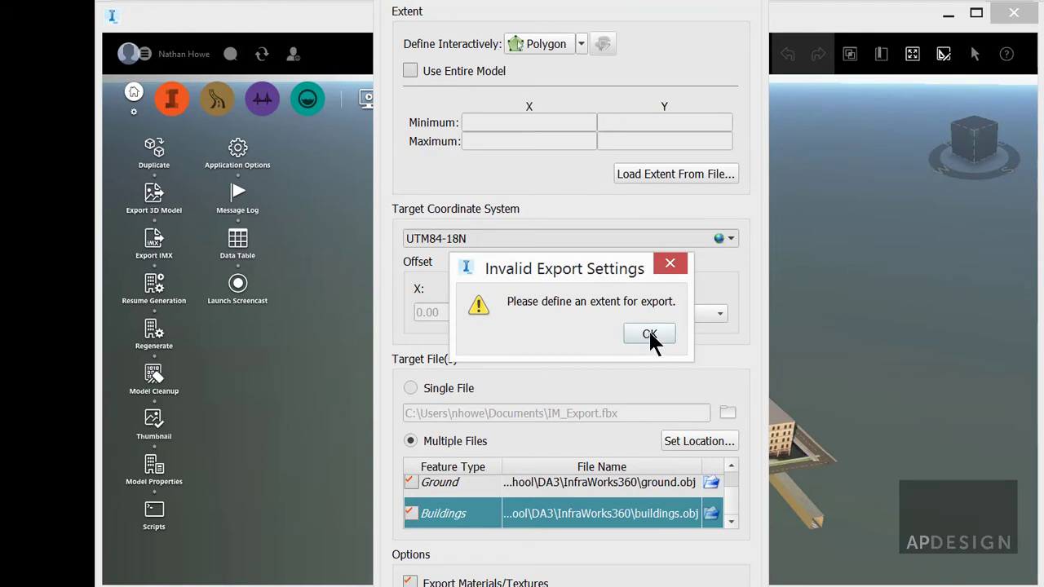
Dismiss the invalid settings message and set the export extent to the entire model.
click(650, 335)
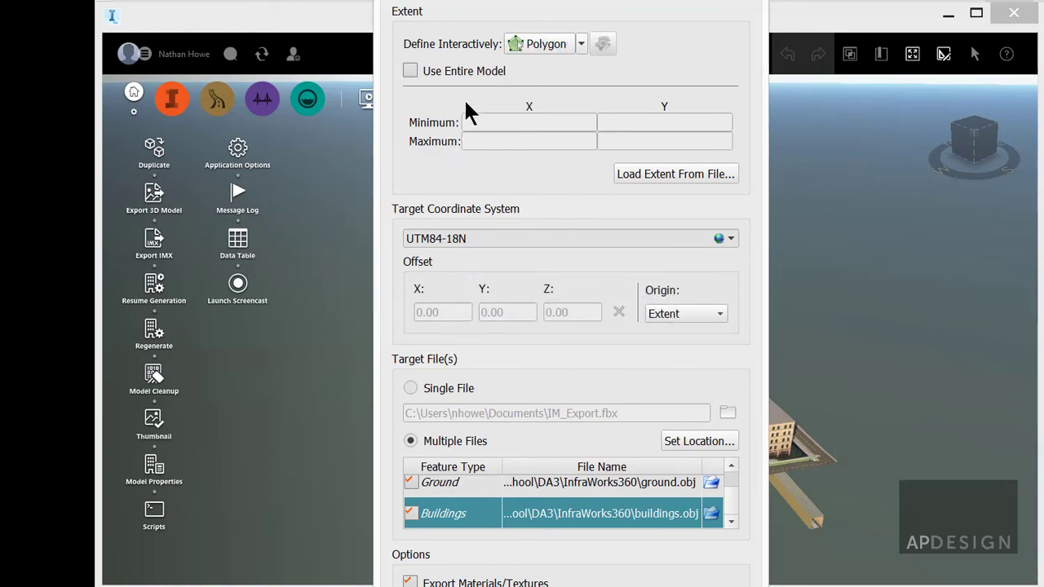
click(409, 71)
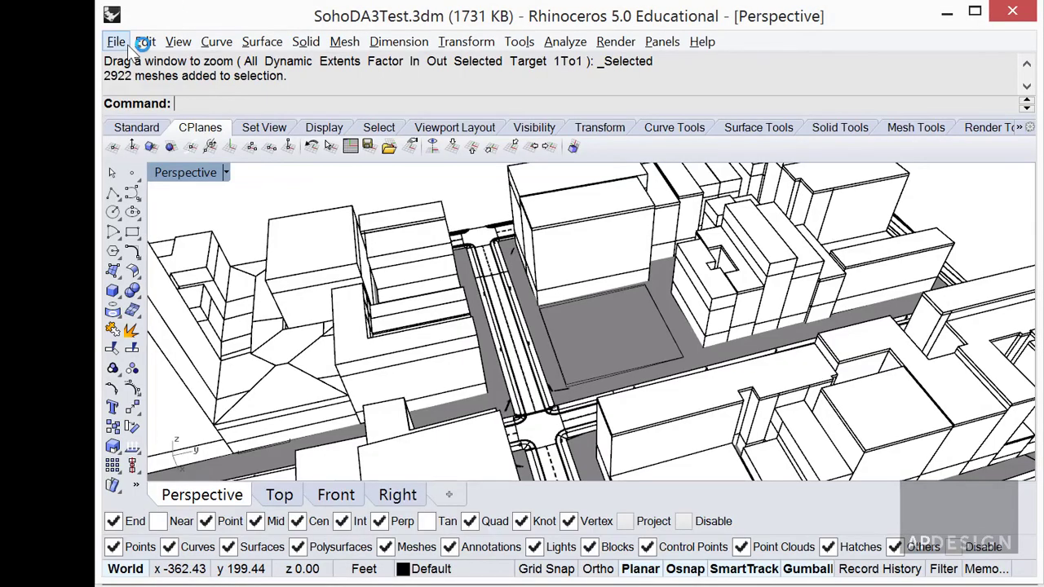
Start a new file from the Large Objects - Meters.3dm template without saving SohoDA3Test.3dm, and maximize the Perspective viewport.
click(145, 42)
mouse_move(116, 40)
click(137, 64)
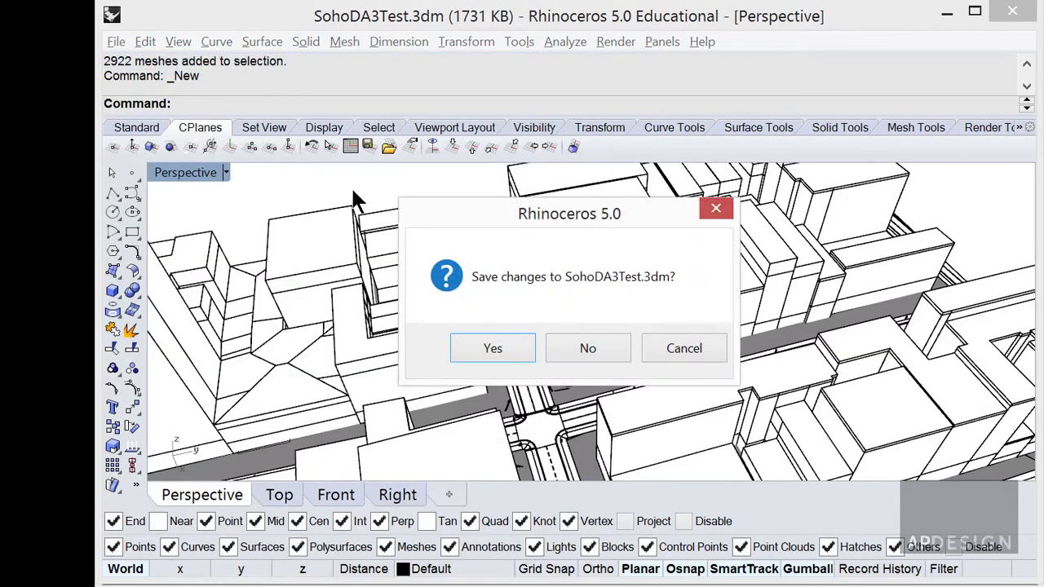
click(564, 346)
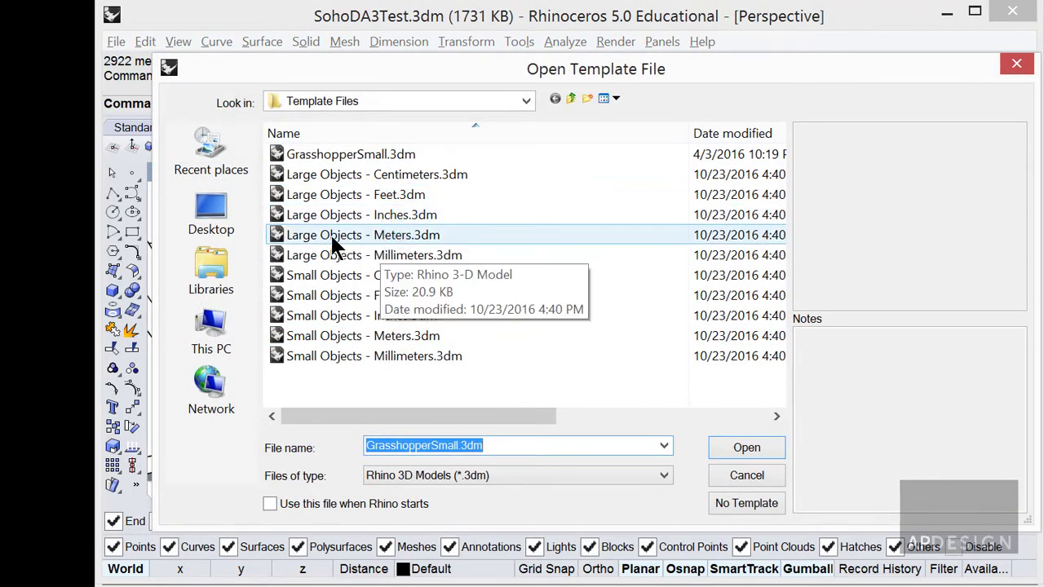
click(394, 237)
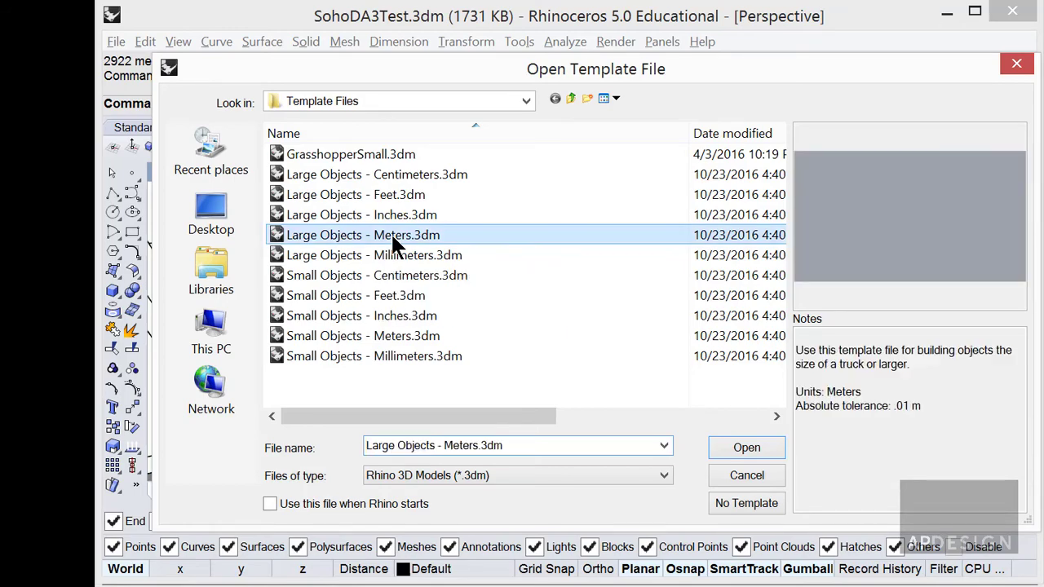
click(749, 449)
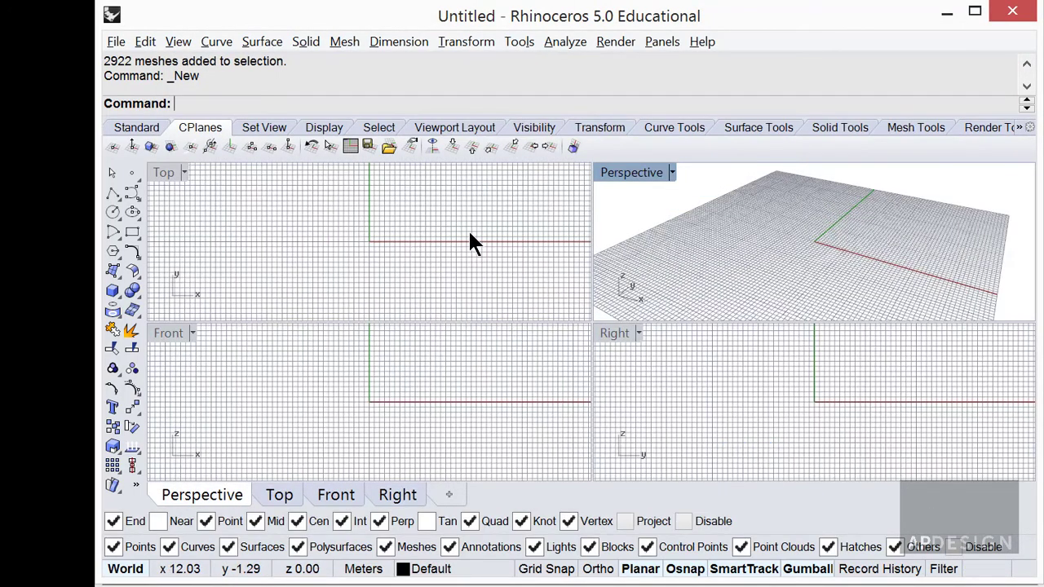
double_click(626, 172)
Insert ground.obj from the InfraWorks360 folder as a group at the origin, with OBJ groups as object names and Y mapped to Z.
click(116, 42)
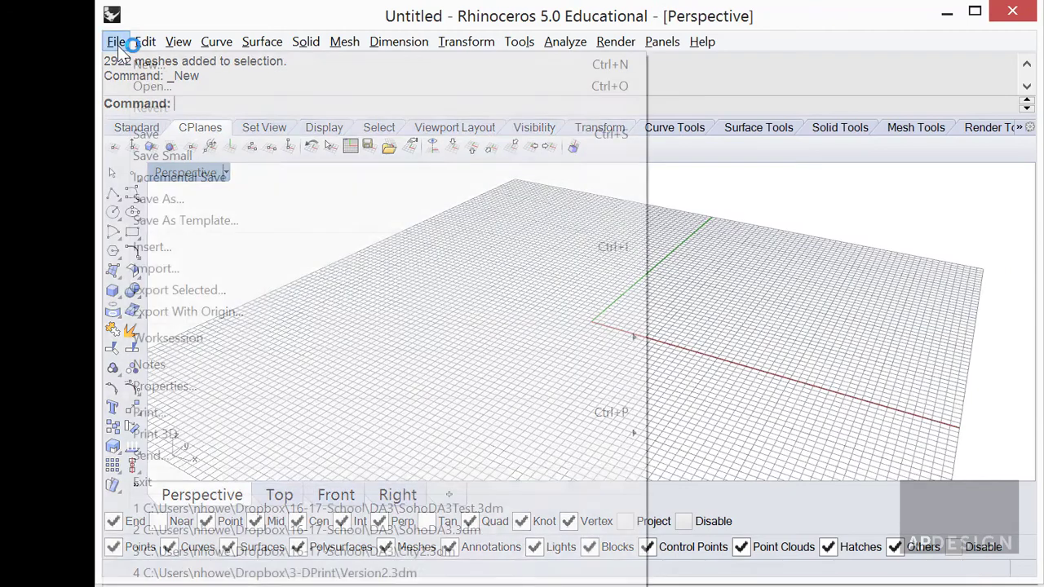
click(165, 249)
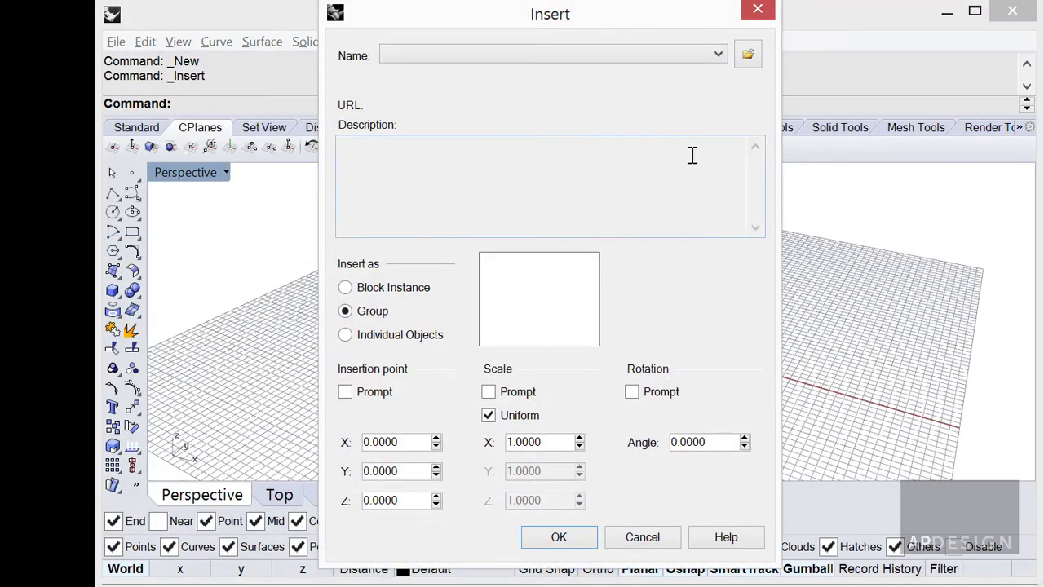
click(748, 55)
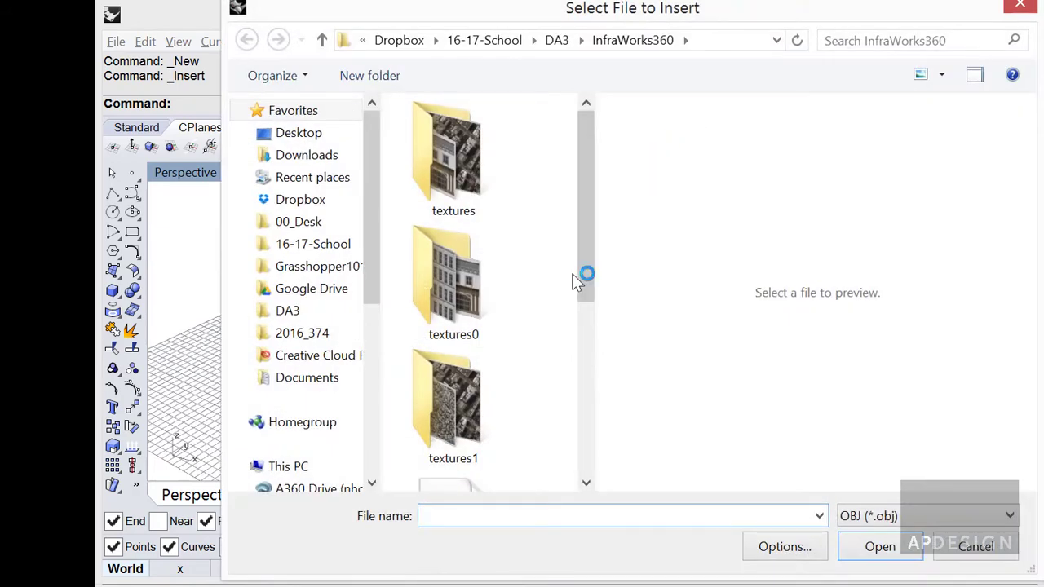
drag(588, 274, 573, 469)
click(475, 287)
click(852, 548)
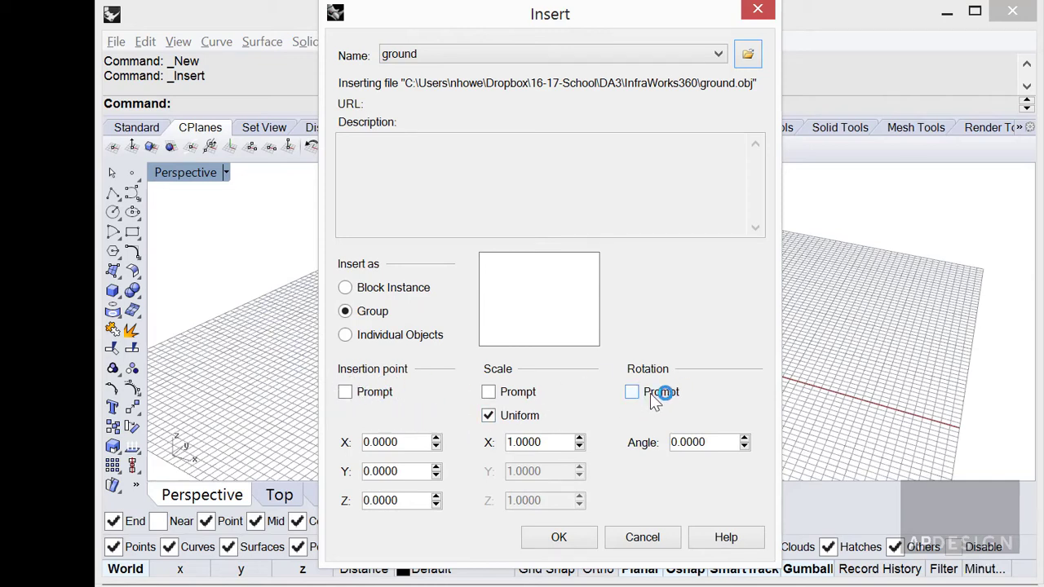
click(571, 537)
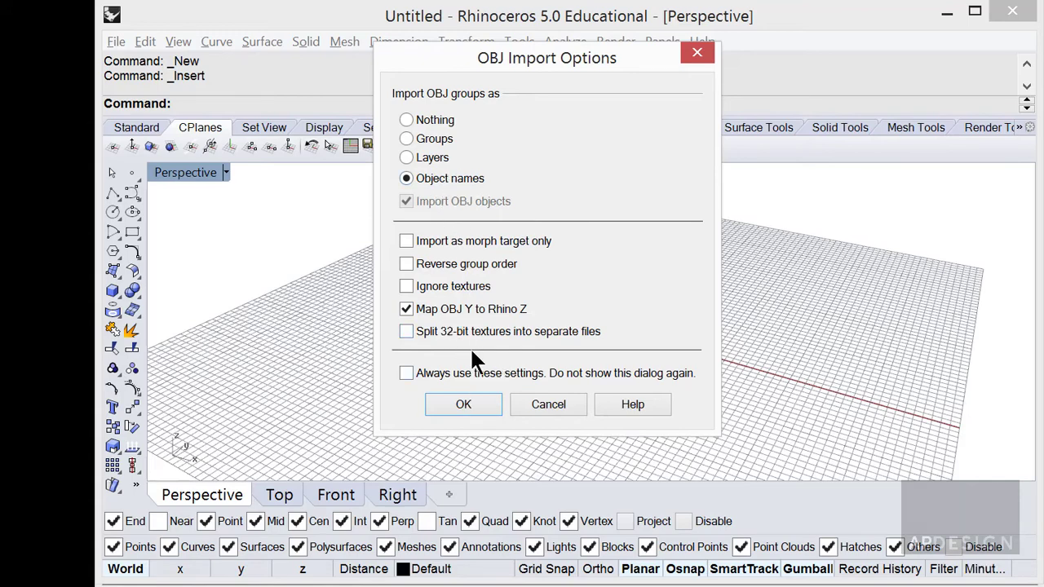
click(464, 405)
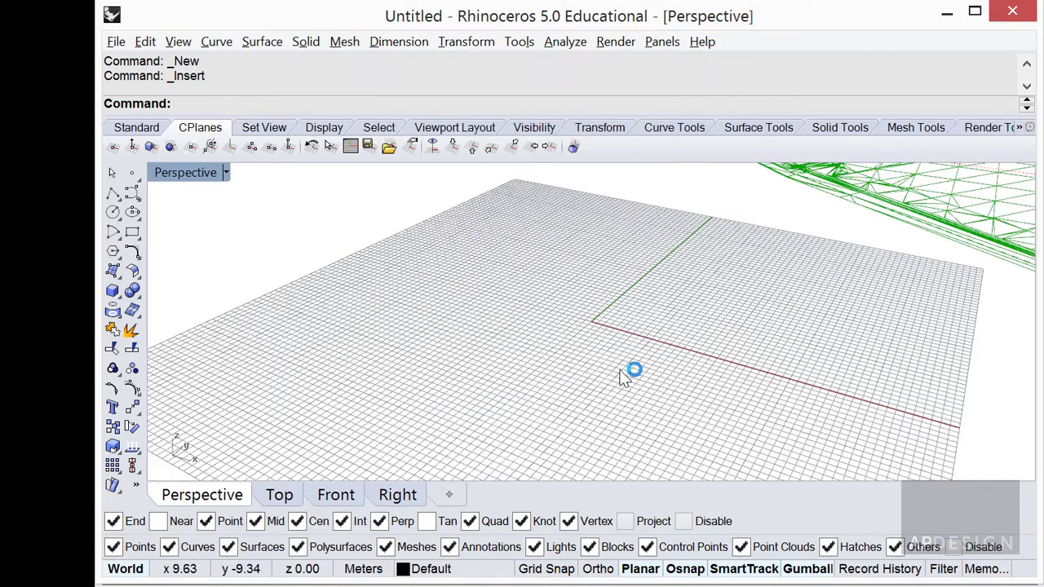
scroll(633, 371, down, 5)
scroll(632, 372, up, 5)
click(389, 233)
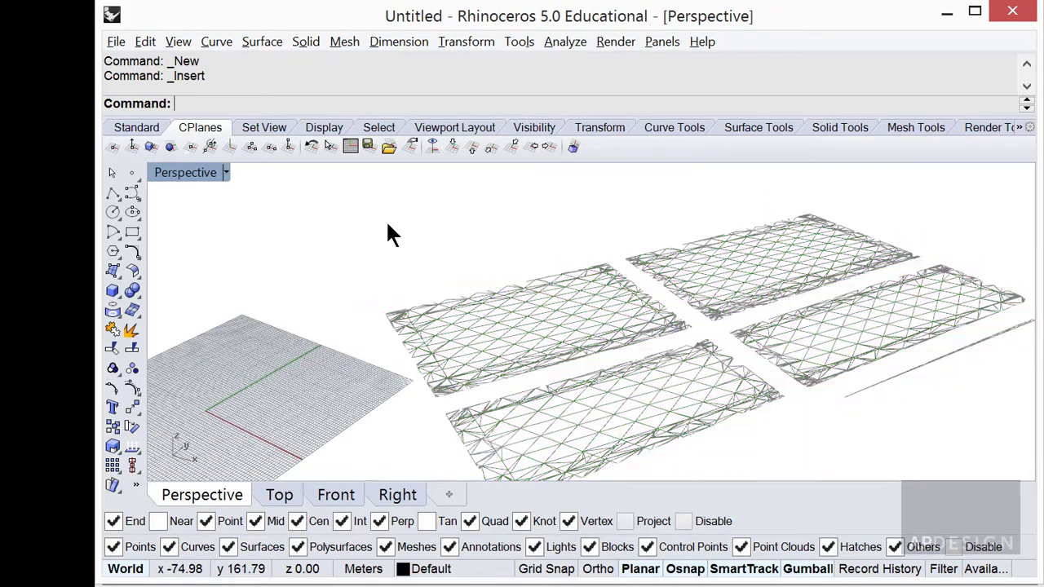
Insert buildings.obj from the InfraWorks360 folder as a group at the origin, using the same OBJ import options.
key(Return)
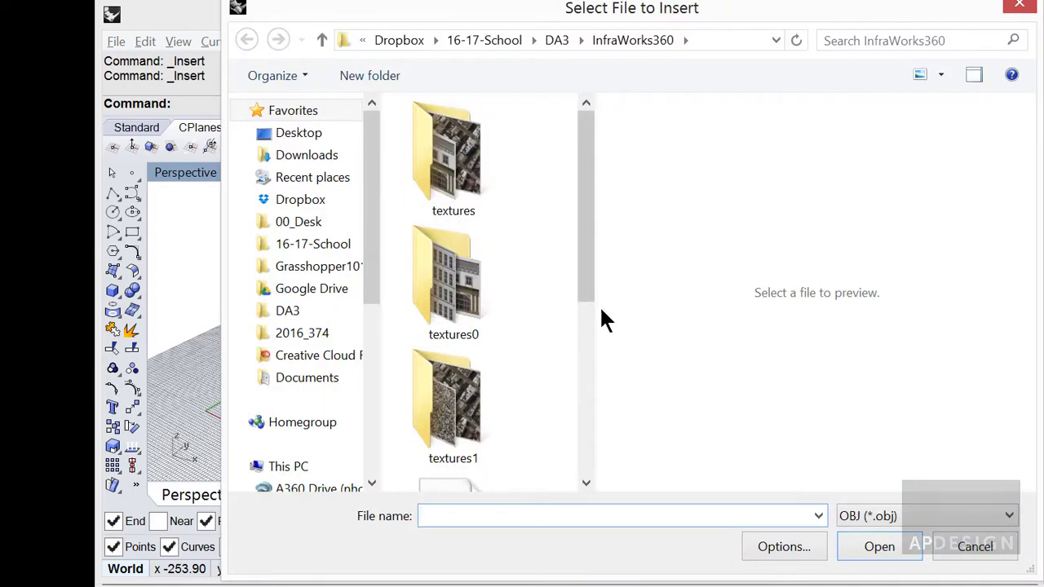
drag(587, 298, 589, 423)
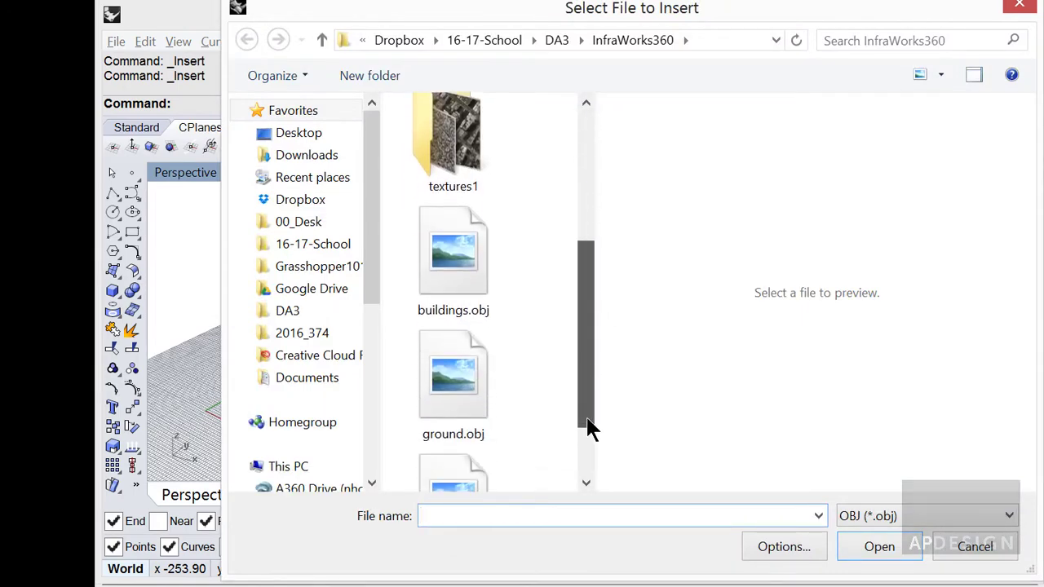
click(468, 268)
click(869, 549)
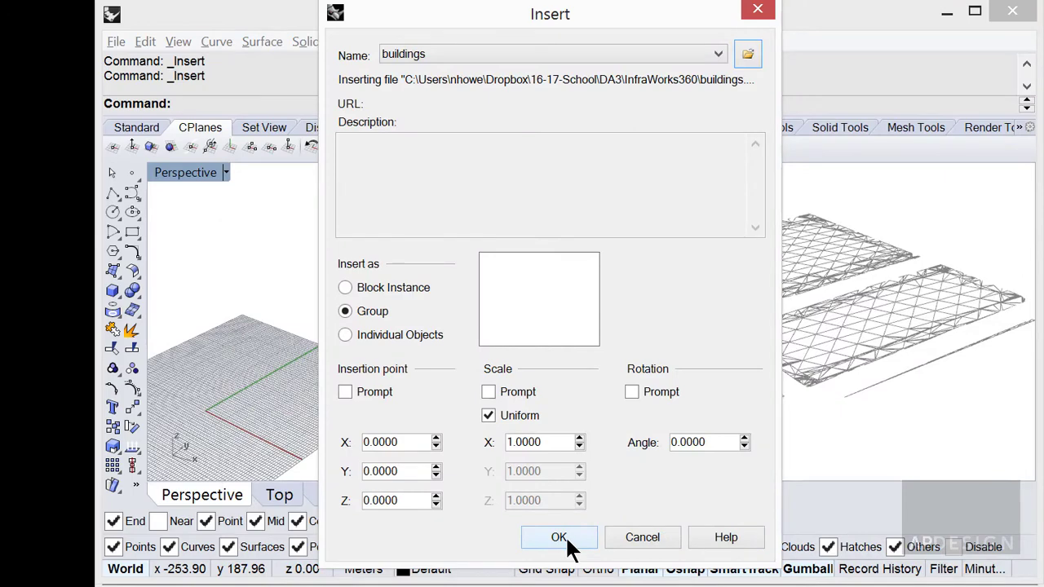
click(561, 539)
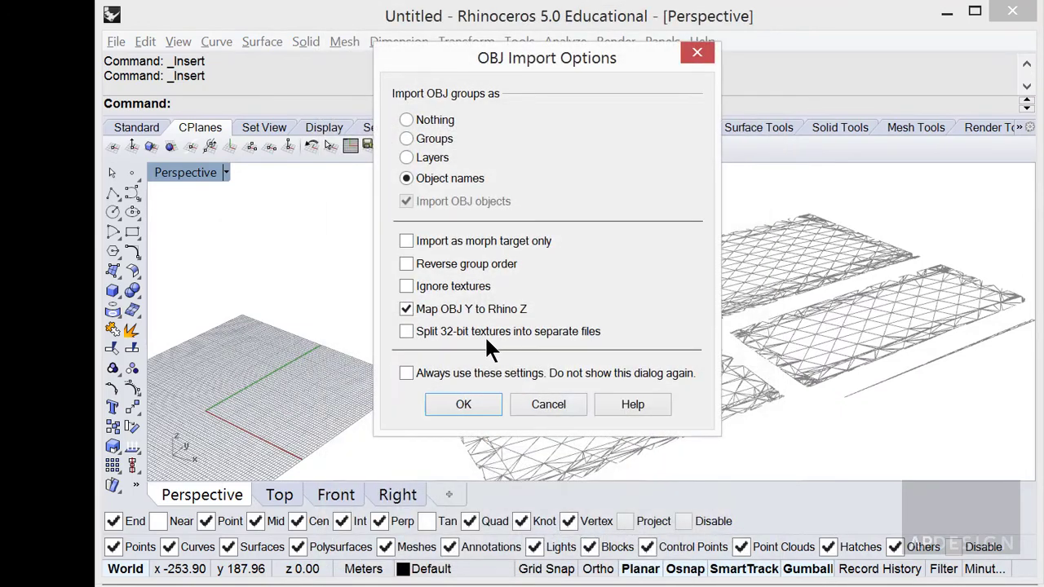
click(461, 405)
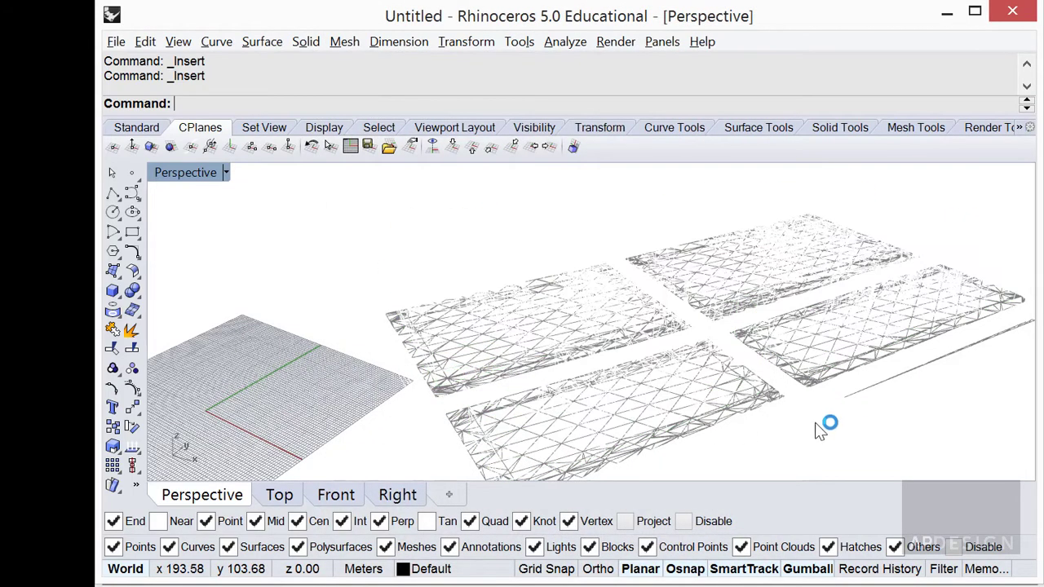
Set the Perspective viewport to Shaded display and look over the inserted buildings and streets.
click(226, 173)
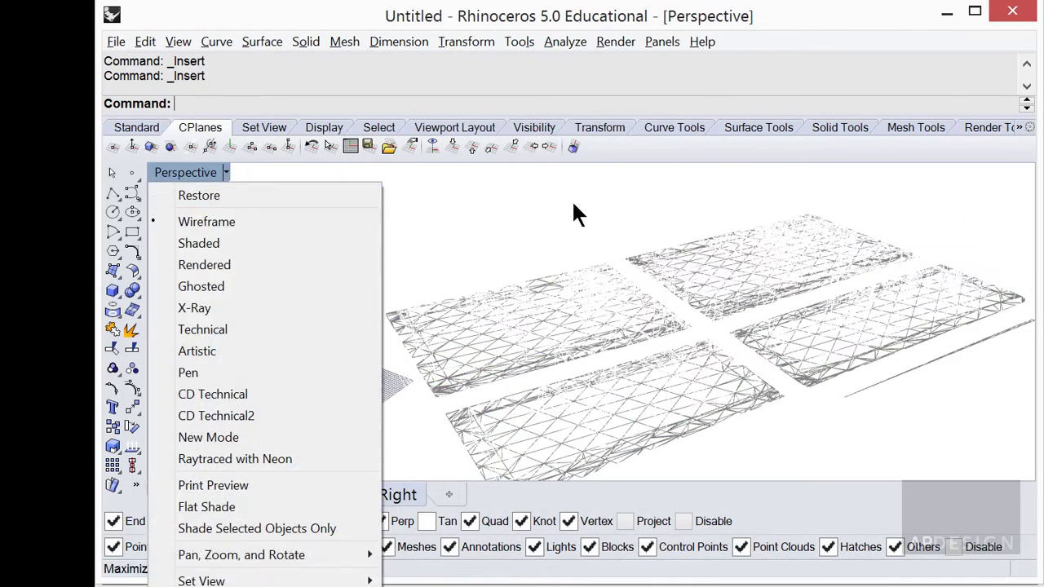
click(573, 214)
click(226, 173)
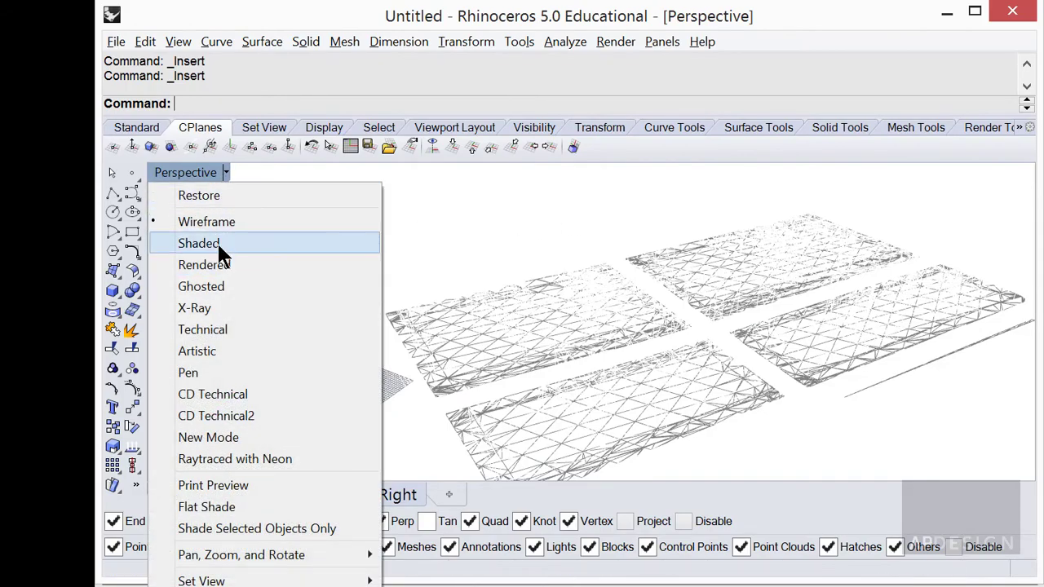
click(218, 243)
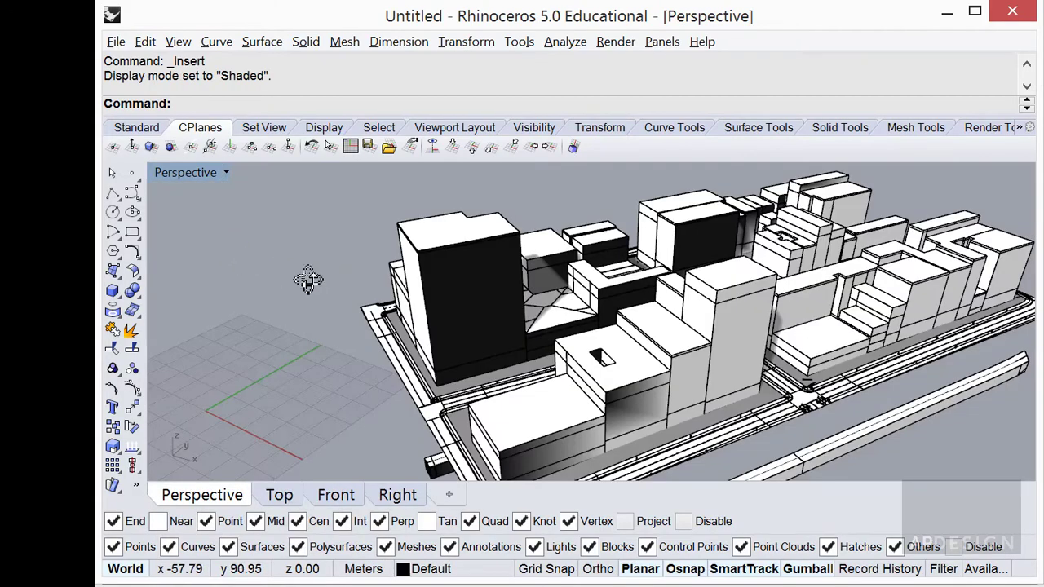
mouse_move(305, 282)
right_down()
mouse_move(367, 300)
mouse_move(492, 304)
right_up()
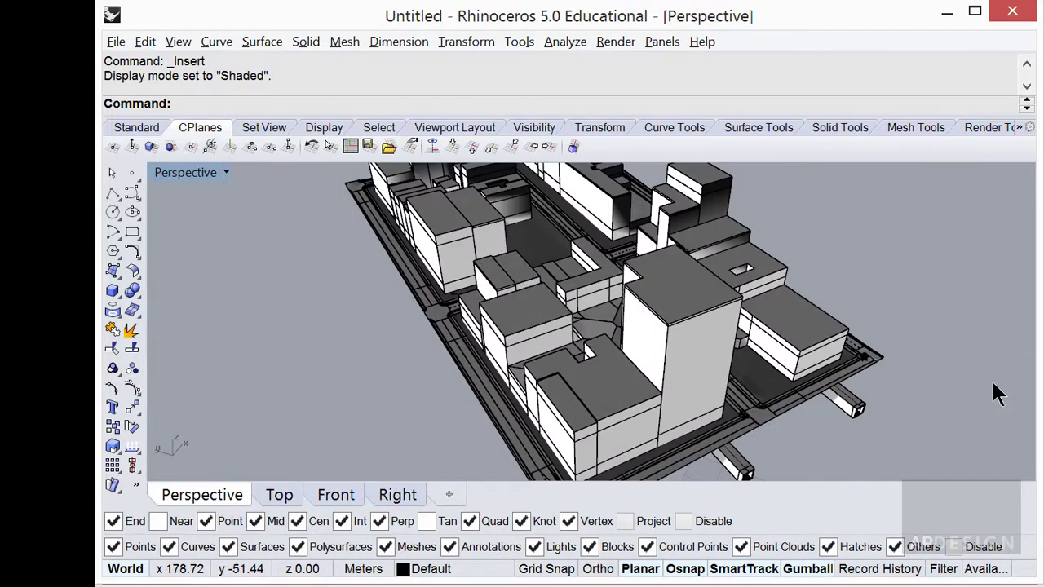
Show the viewport's display settings and turn off Surface Edges for the Shaded mode.
click(1021, 130)
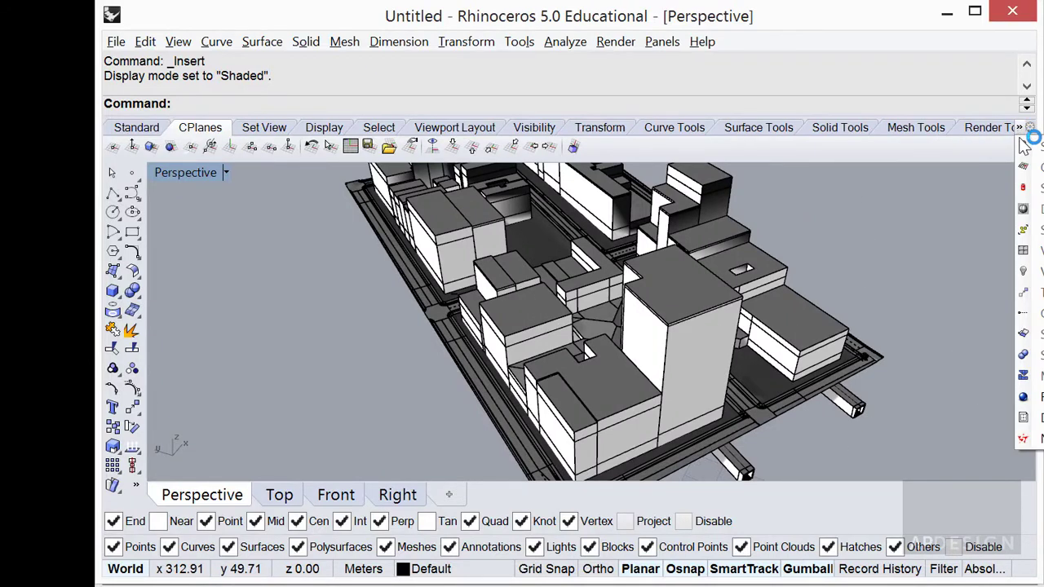
click(949, 200)
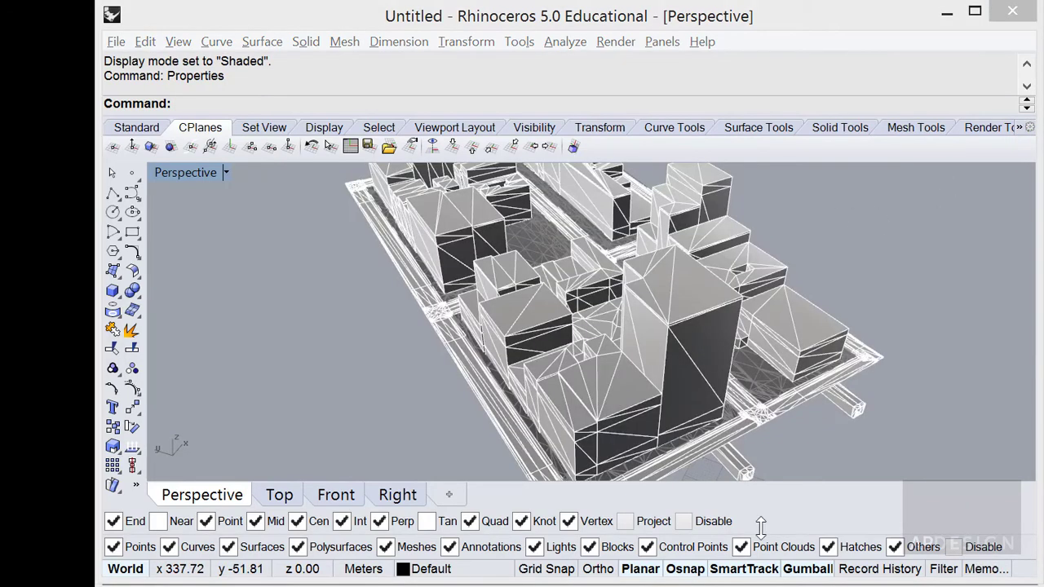
right_drag(609, 353, 528, 354)
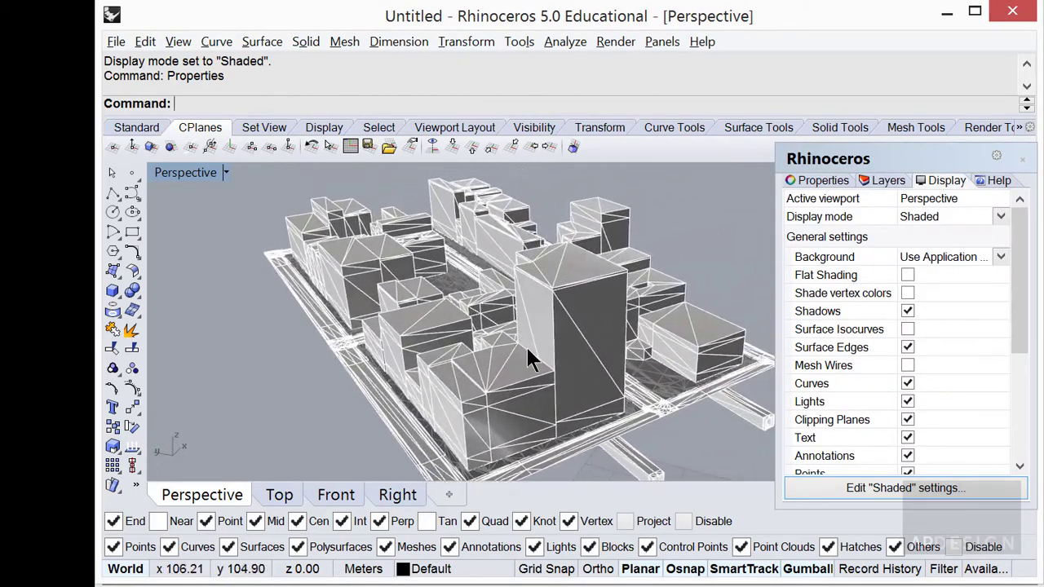
click(907, 348)
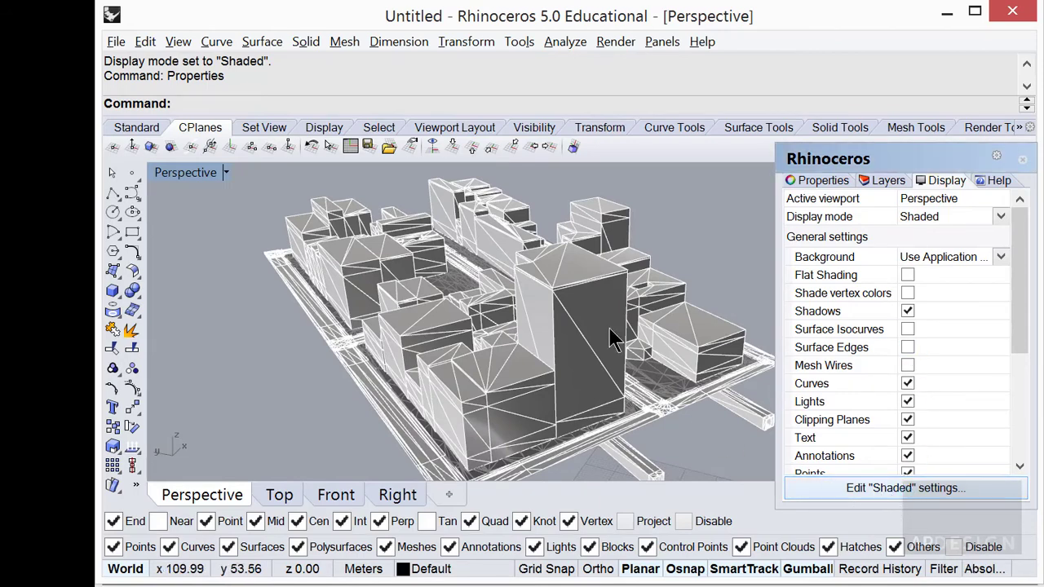
right_drag(609, 327, 552, 319)
right_drag(645, 325, 507, 295)
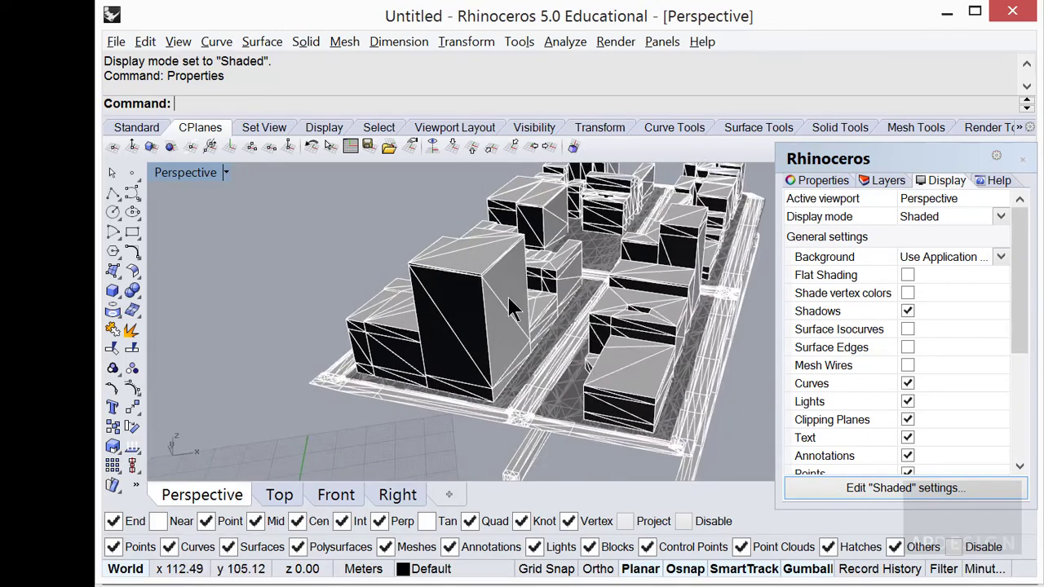
Set the Perspective viewport to Rendered display and view the city blocks from a lower angle.
click(232, 174)
click(210, 263)
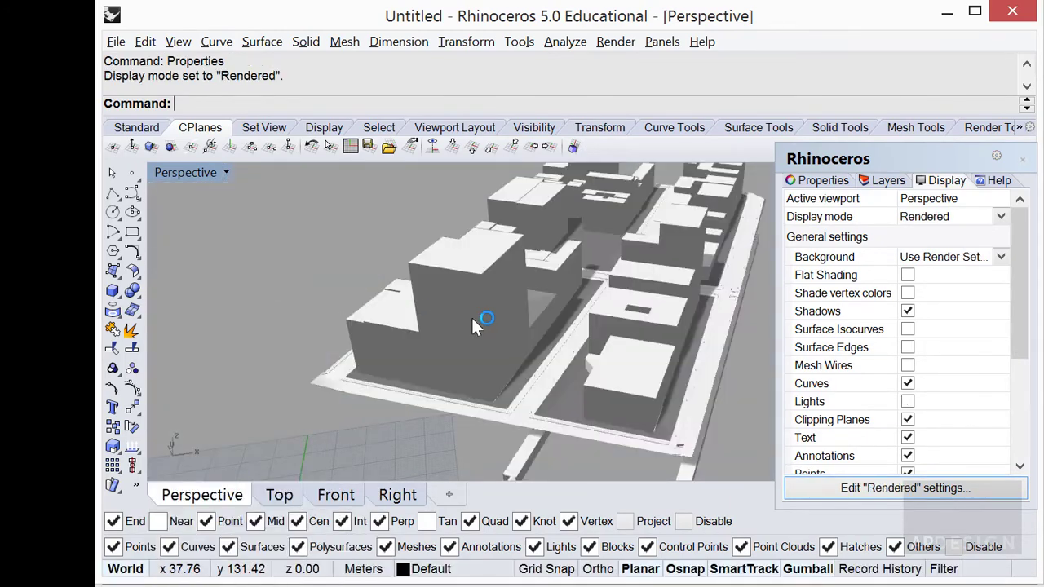
right_drag(619, 334, 581, 416)
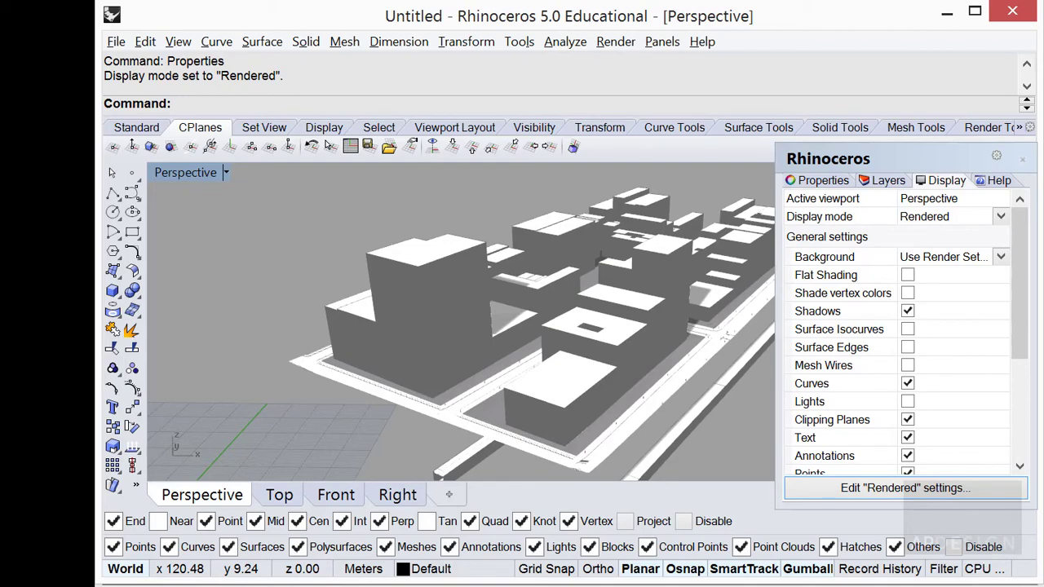
Switch to Rhinoceros WIP and examine the textured city model around the vacant lot and nearby intersection.
click(905, 487)
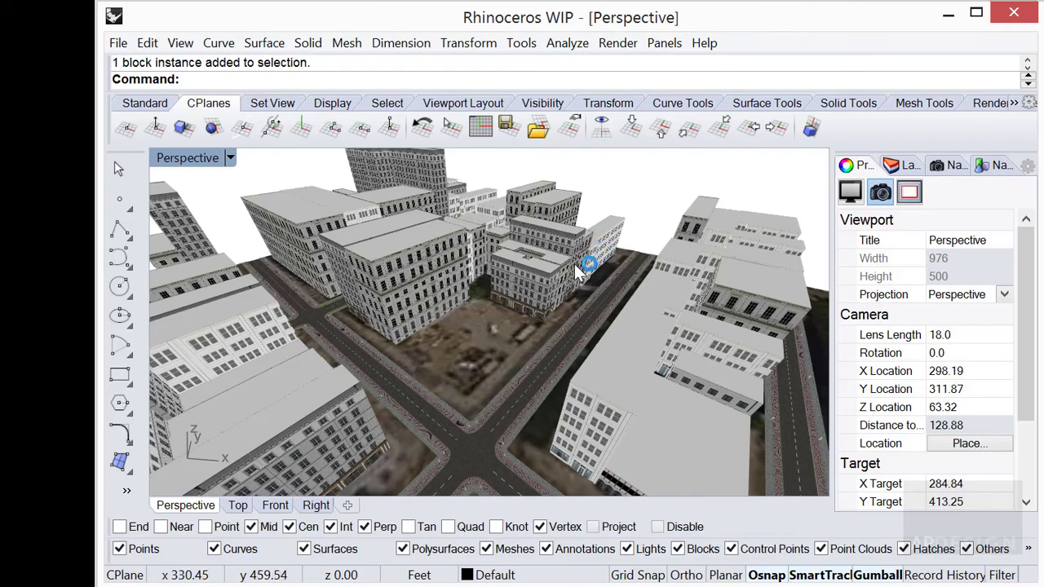
right_drag(614, 254, 646, 319)
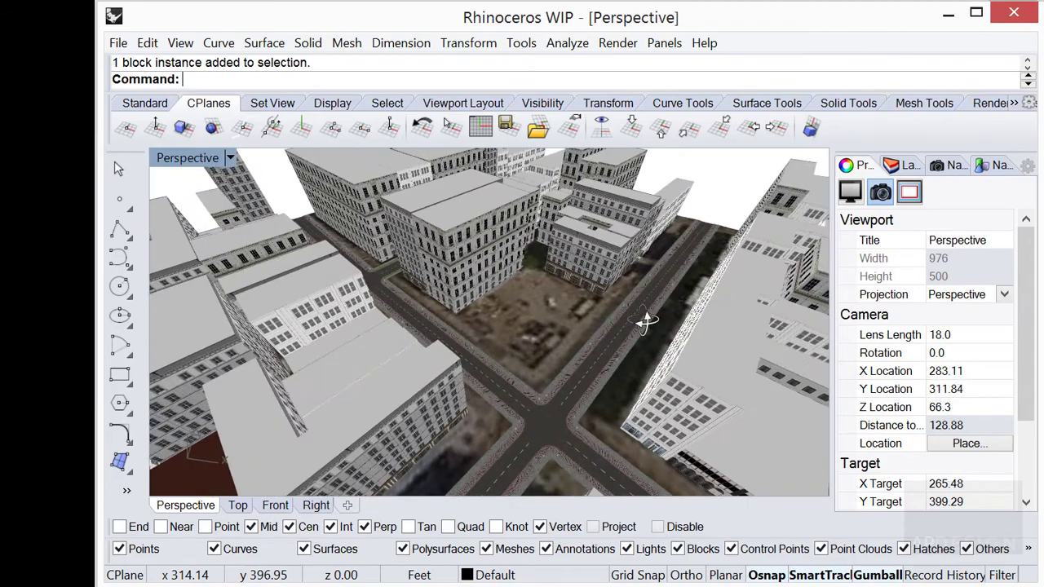
scroll(592, 295, down, 5)
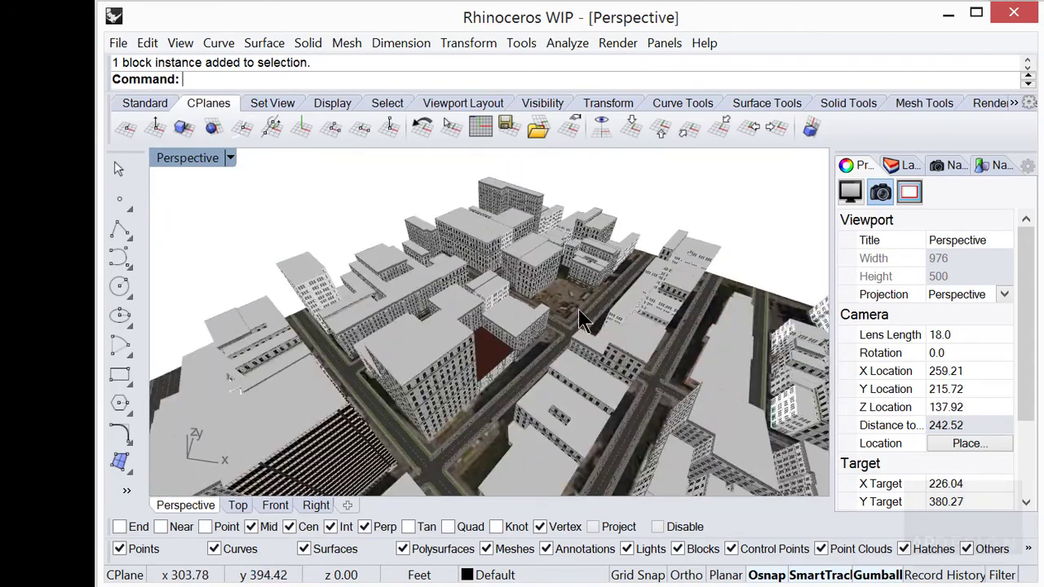
right_drag(556, 352, 504, 441)
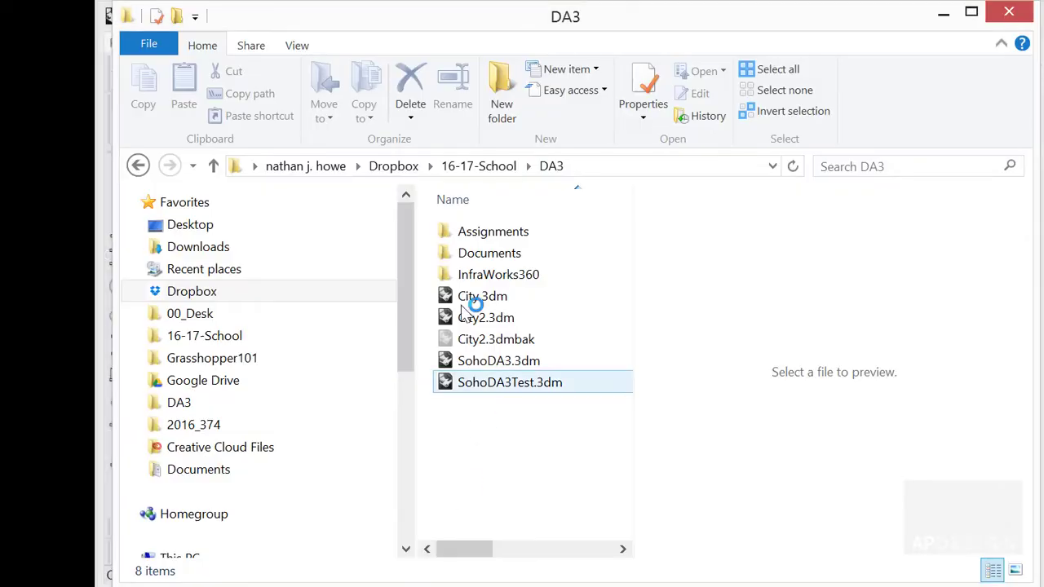
Look through the exported texture folders inside DA3 > InfraWorks360 in File Explorer.
double_click(482, 274)
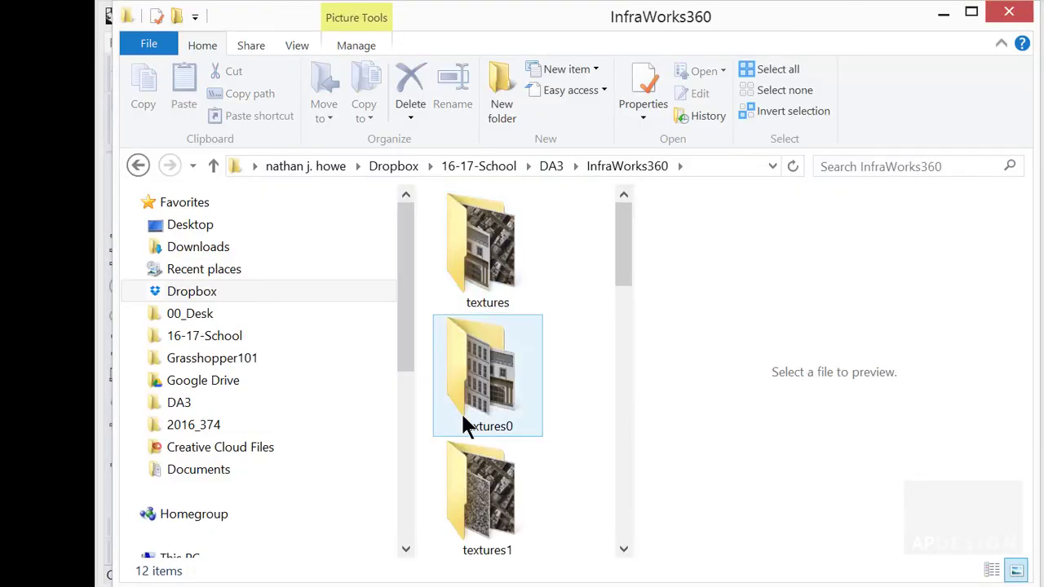
drag(618, 280, 632, 257)
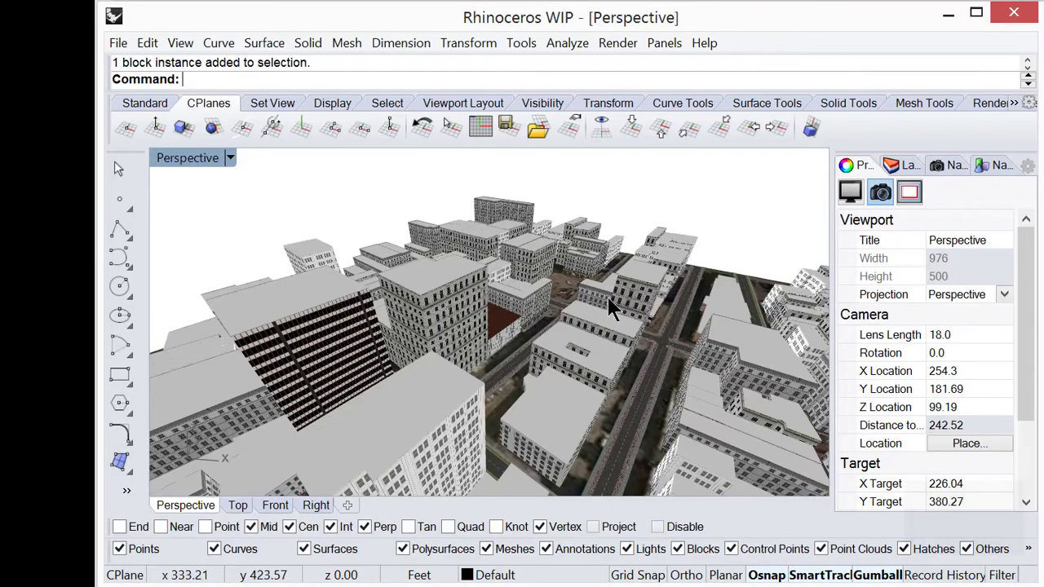
Return to Rhinoceros WIP and examine the textured buildings, streets and ground from several angles across the whole city model.
right_drag(612, 307, 652, 392)
right_drag(660, 391, 610, 304)
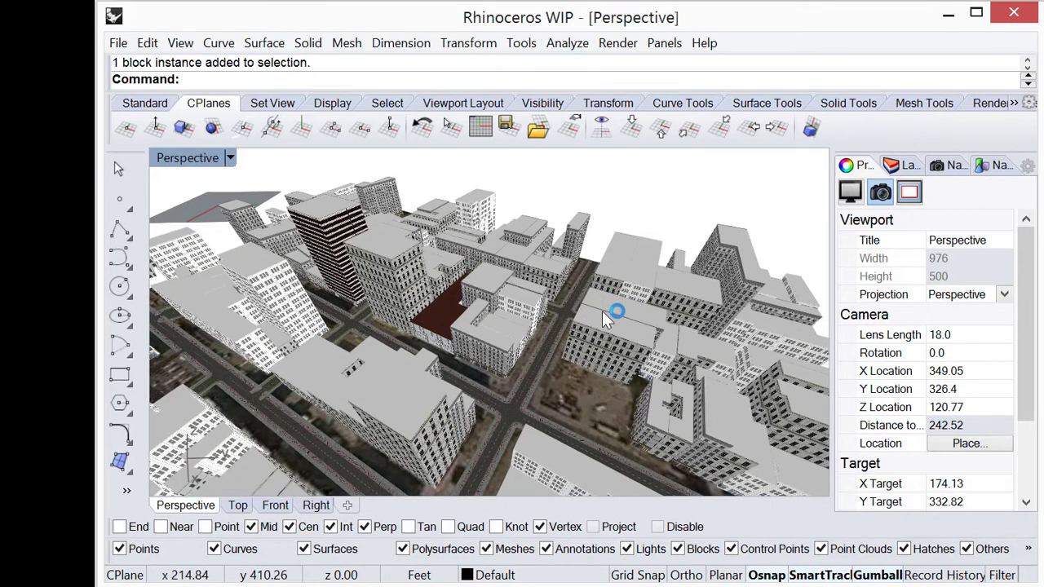
right_drag(603, 322, 723, 337)
shift+right_drag(631, 361, 484, 359)
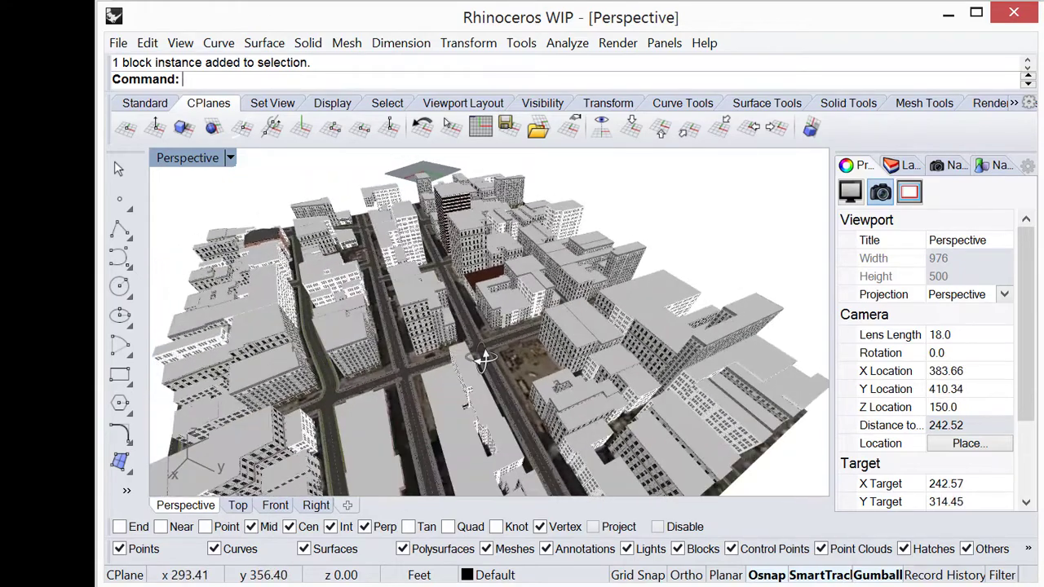